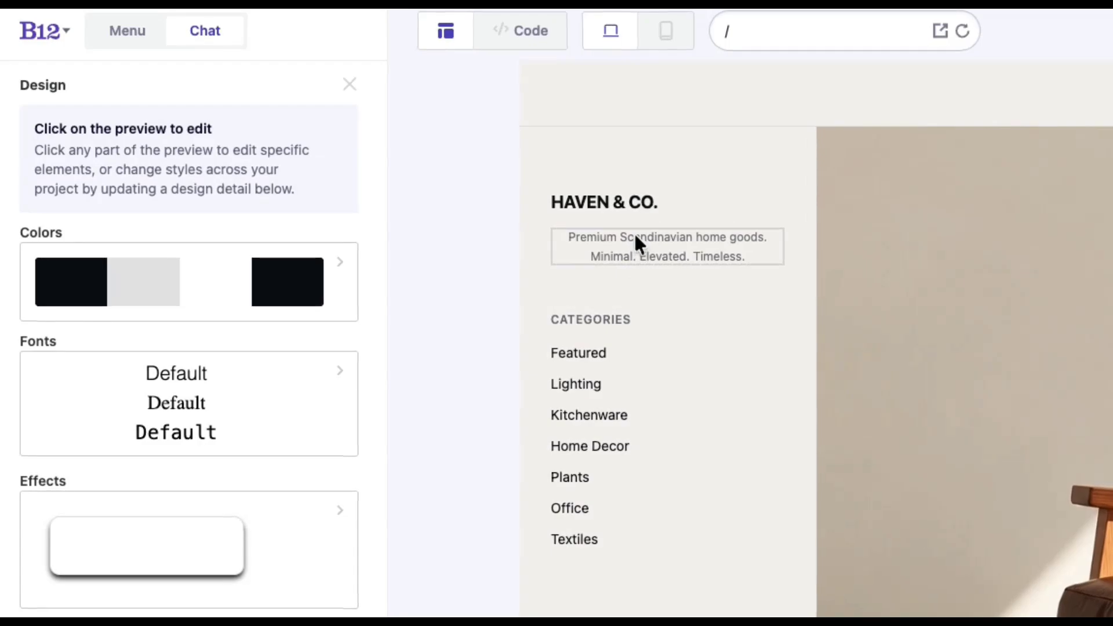
- Select the tagline under HAVEN & CO. in the preview to bring up its design settings
{"action": "left_click", "coordinate": [636, 236]}
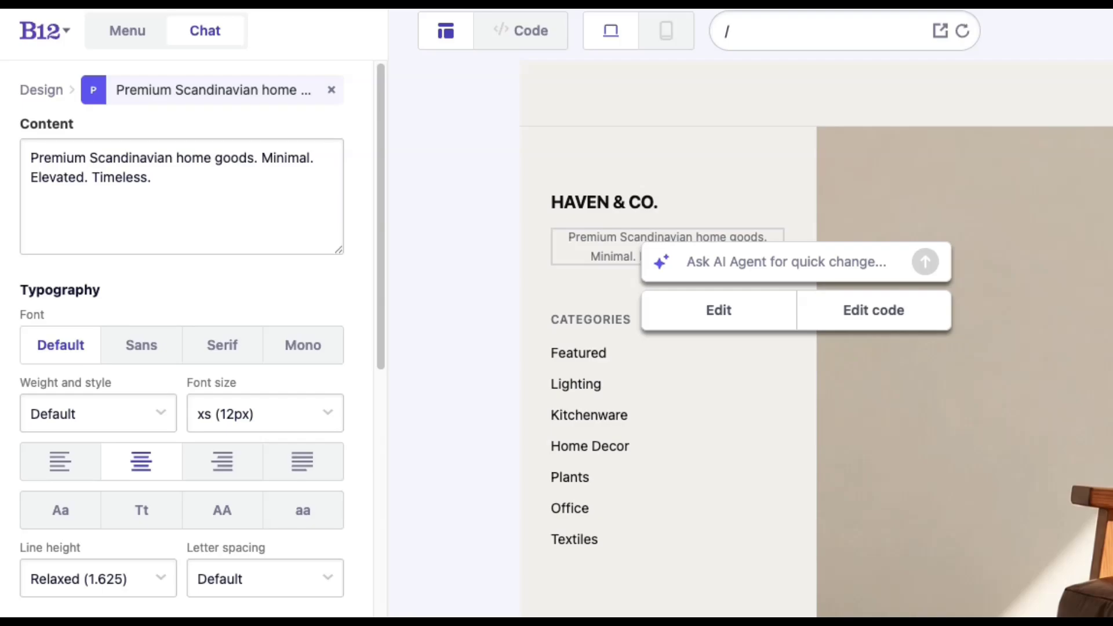
- Replace 'Elevated. Timeless.' in the tagline with 'Modern. Made to last.'
{"action": "left_click", "coordinate": [165, 180]}
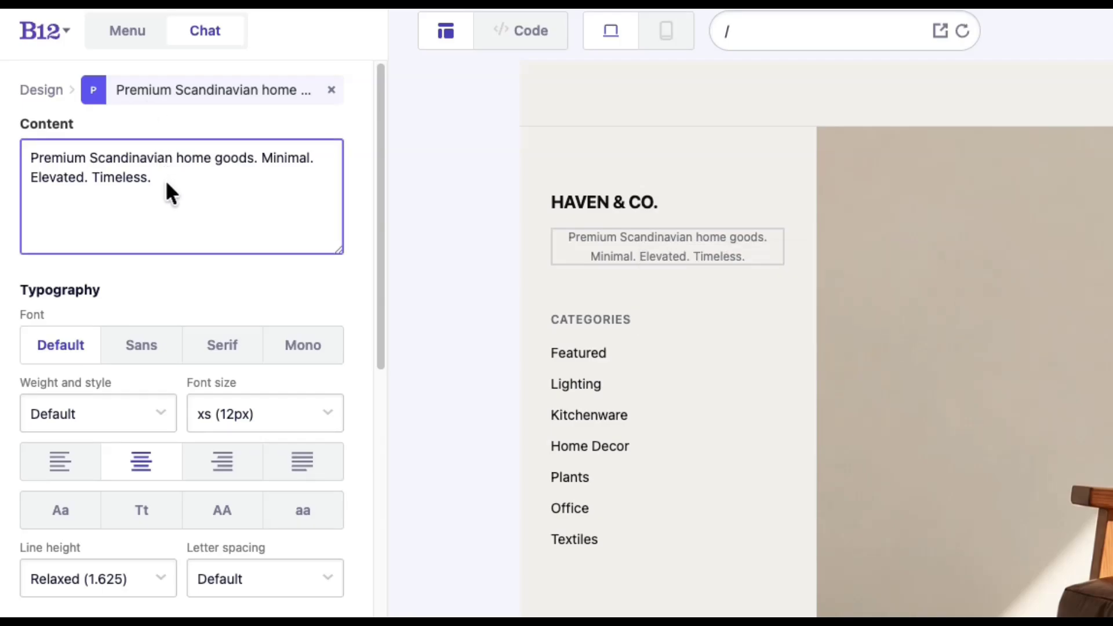
{"action": "left_click_drag", "start_coordinate": [165, 180], "coordinate": [42, 178]}
{"action": "type", "text": "Modern."}
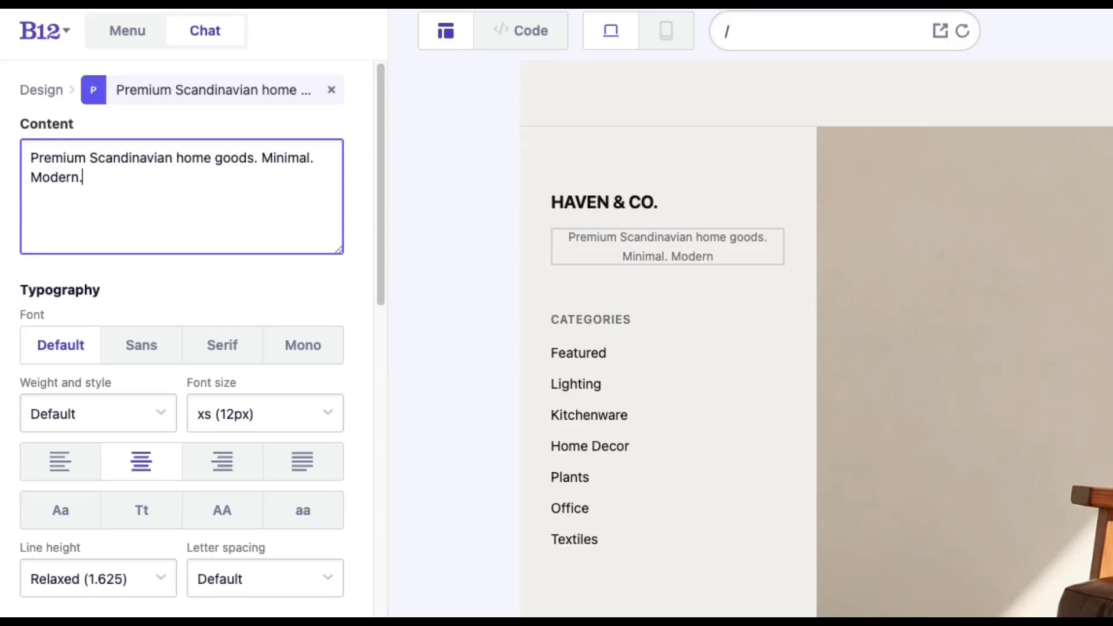
{"action": "type", "text": " Made to last."}
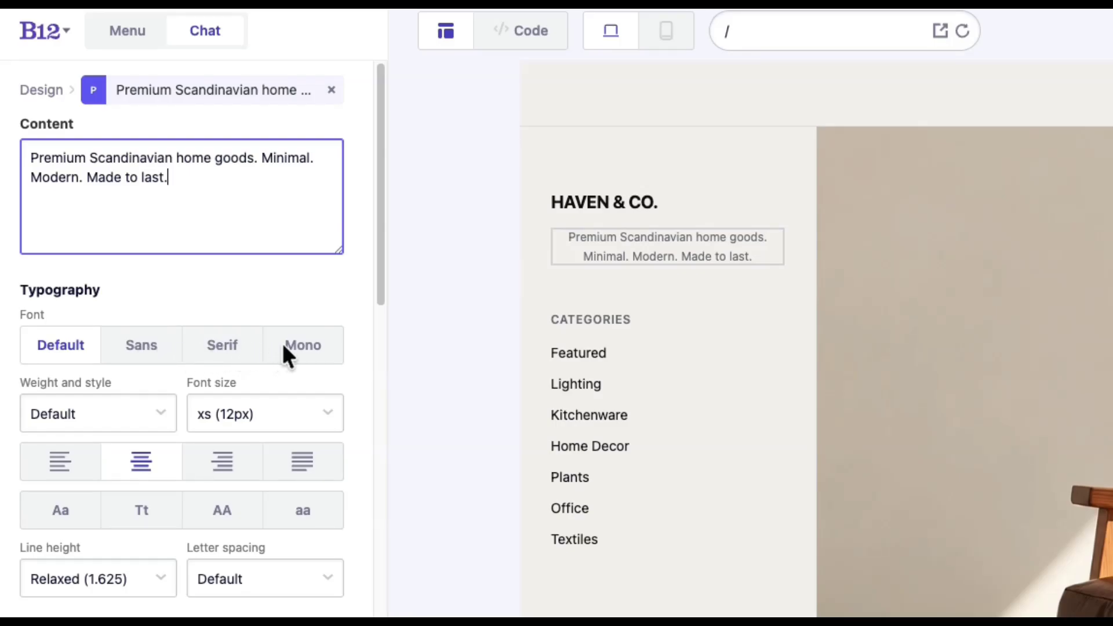
- Make the tagline Serif at sm (14px) and left-aligned
{"action": "left_click", "coordinate": [229, 346]}
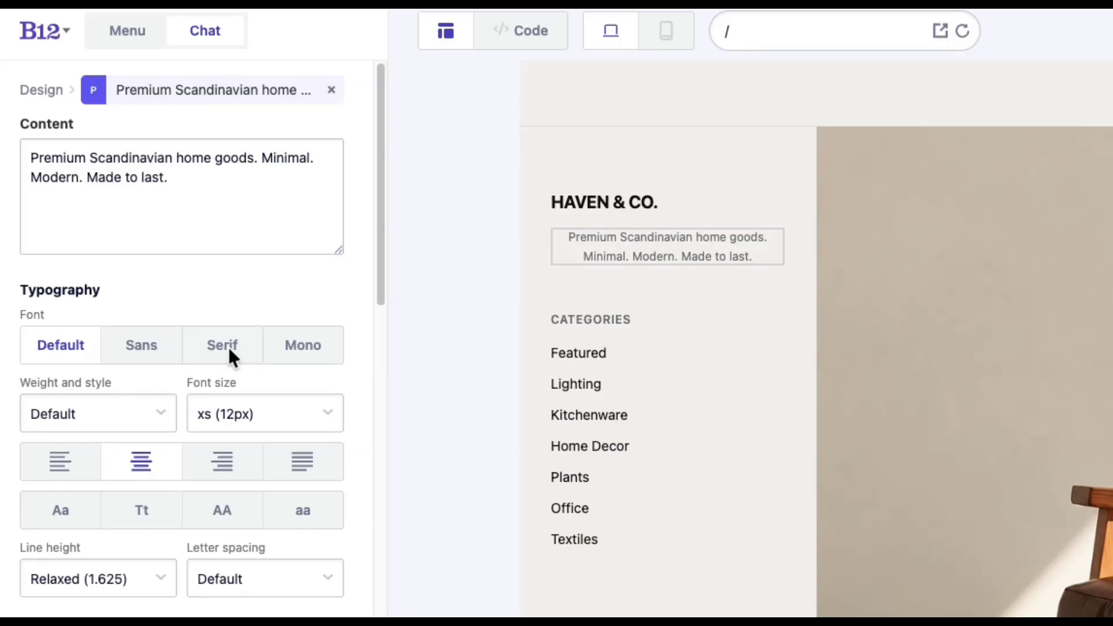
{"action": "left_click", "coordinate": [255, 412]}
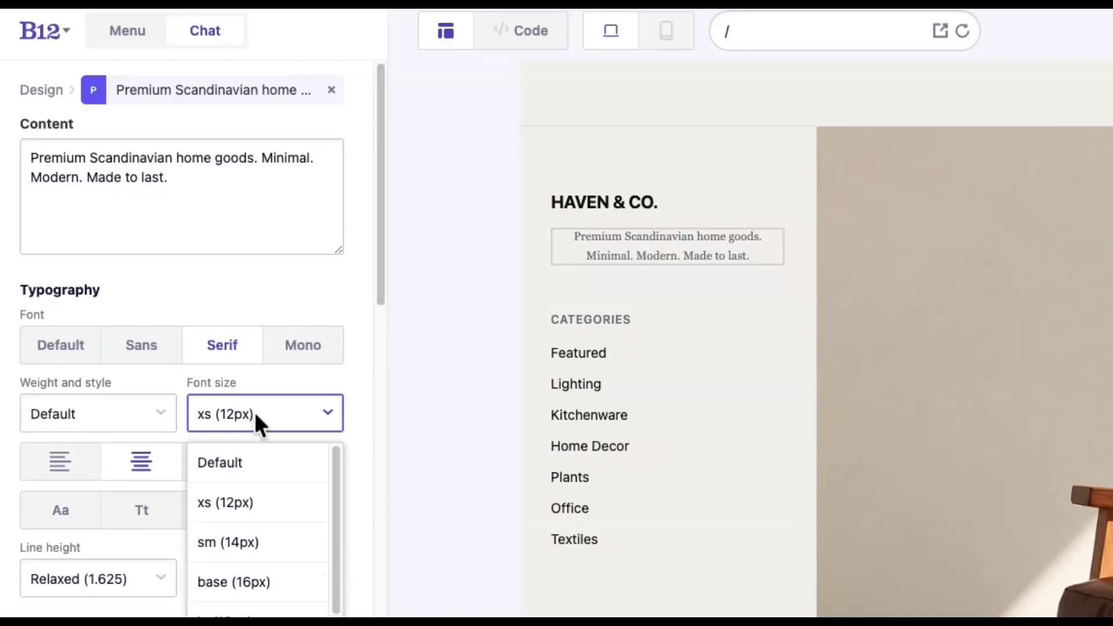
{"action": "left_click", "coordinate": [268, 539]}
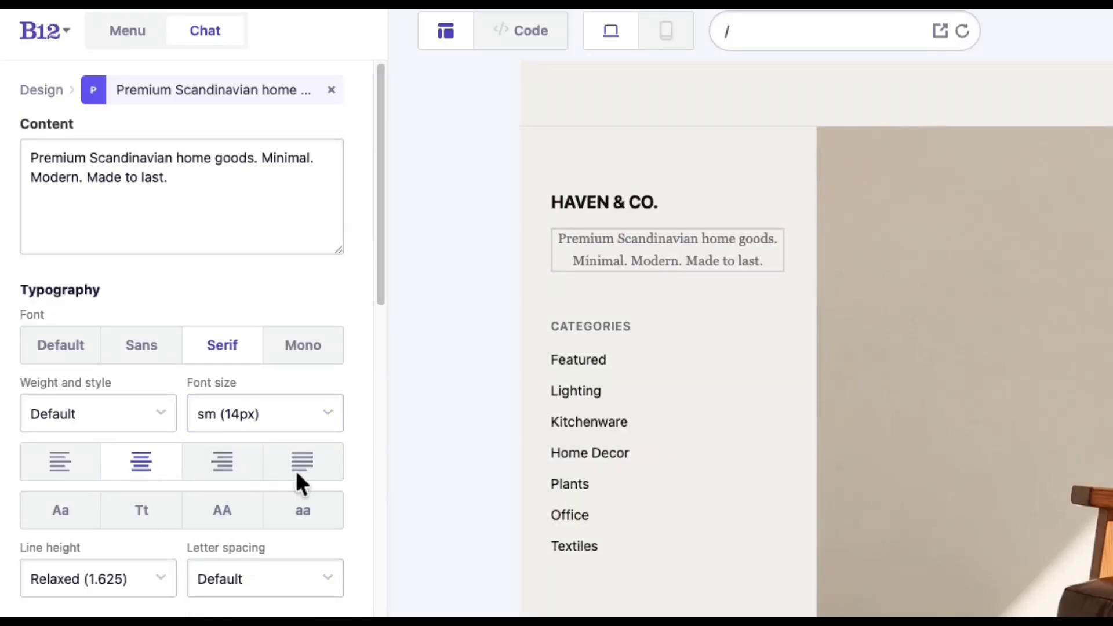
{"action": "left_click", "coordinate": [92, 471]}
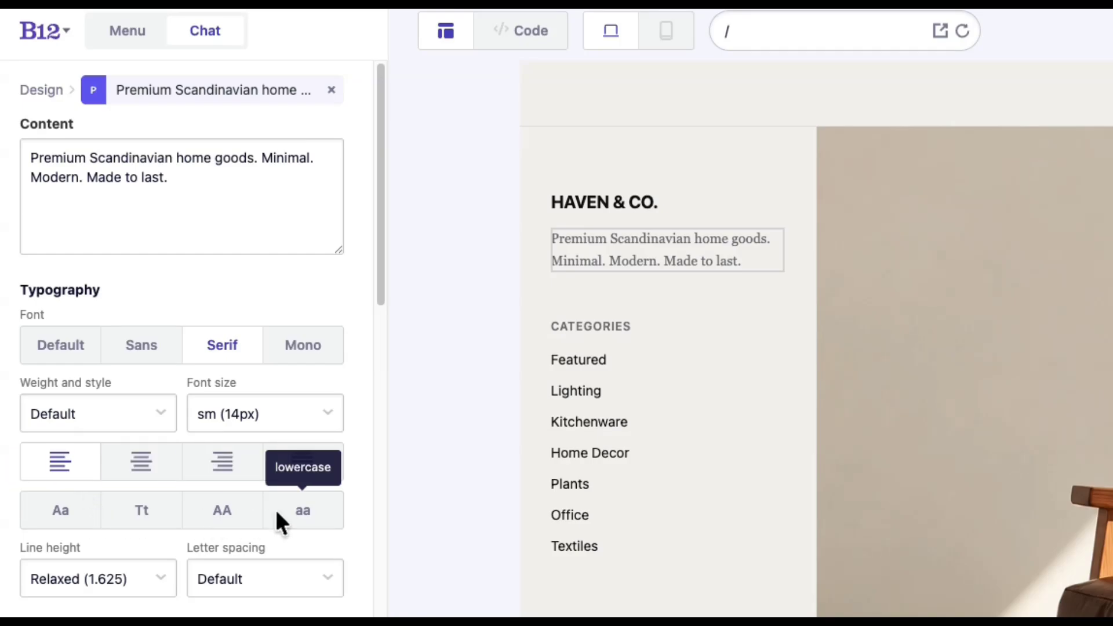
{"action": "scroll", "coordinate": [379, 246], "scroll_direction": "down", "scroll_amount": 6}
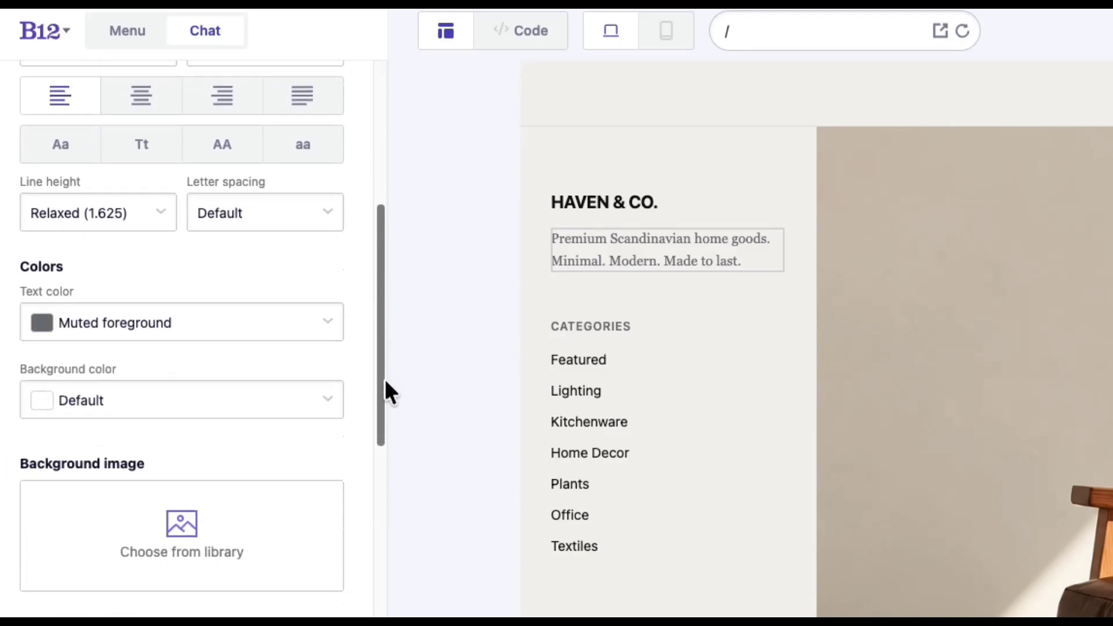
- Set the tagline background colour to a custom light grey, rgba(232,231,231)
{"action": "left_click", "coordinate": [303, 313]}
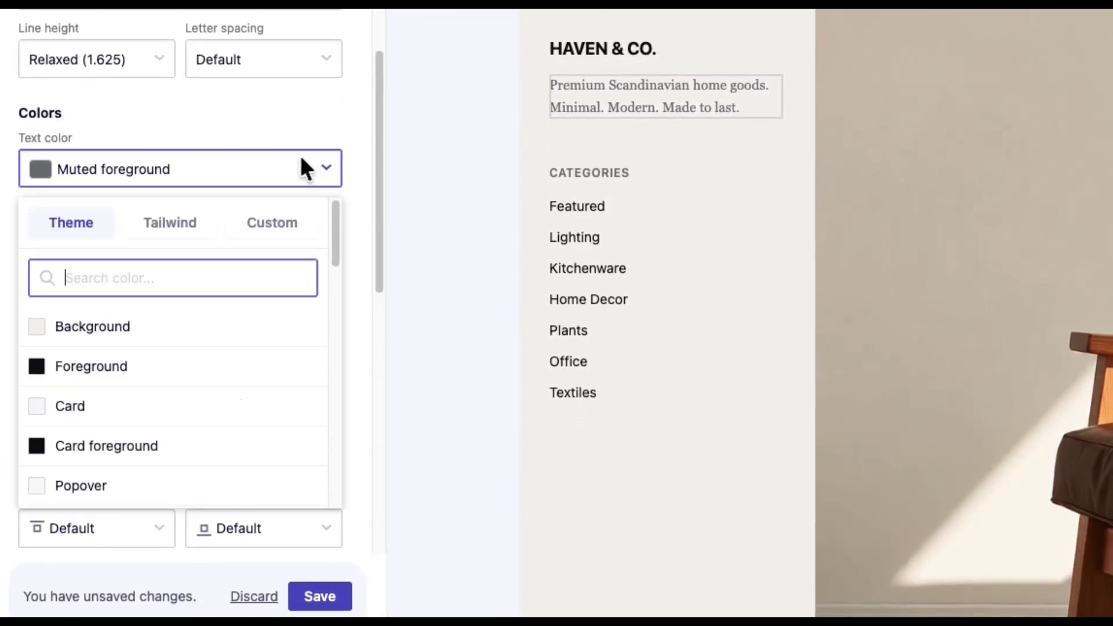
{"action": "left_click", "coordinate": [301, 158]}
{"action": "left_click", "coordinate": [306, 237]}
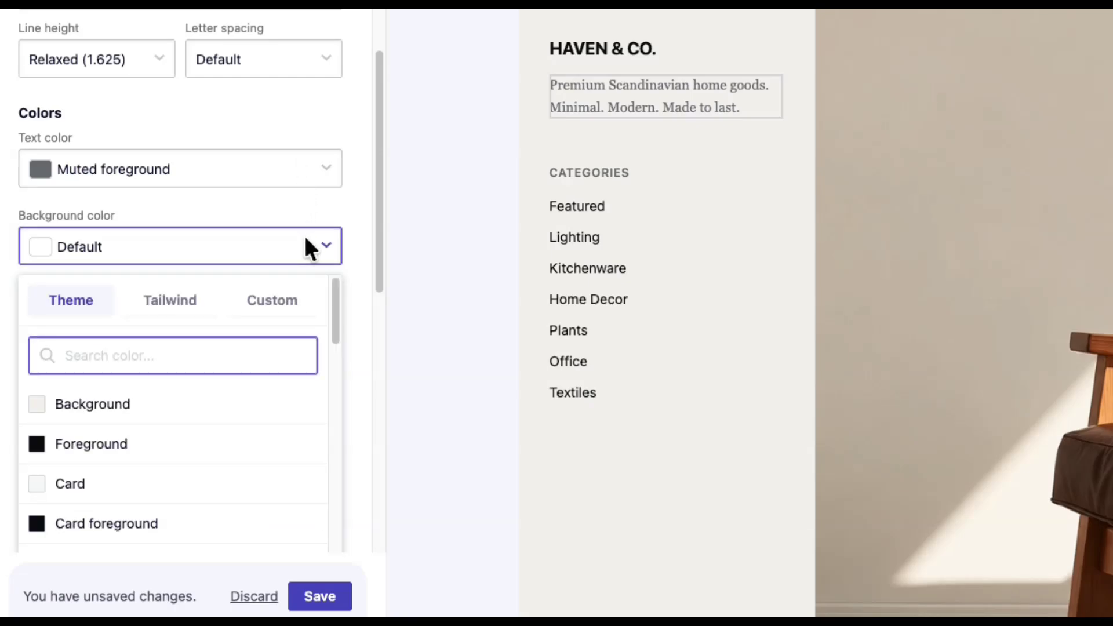
{"action": "left_click", "coordinate": [194, 303]}
{"action": "left_click", "coordinate": [272, 300]}
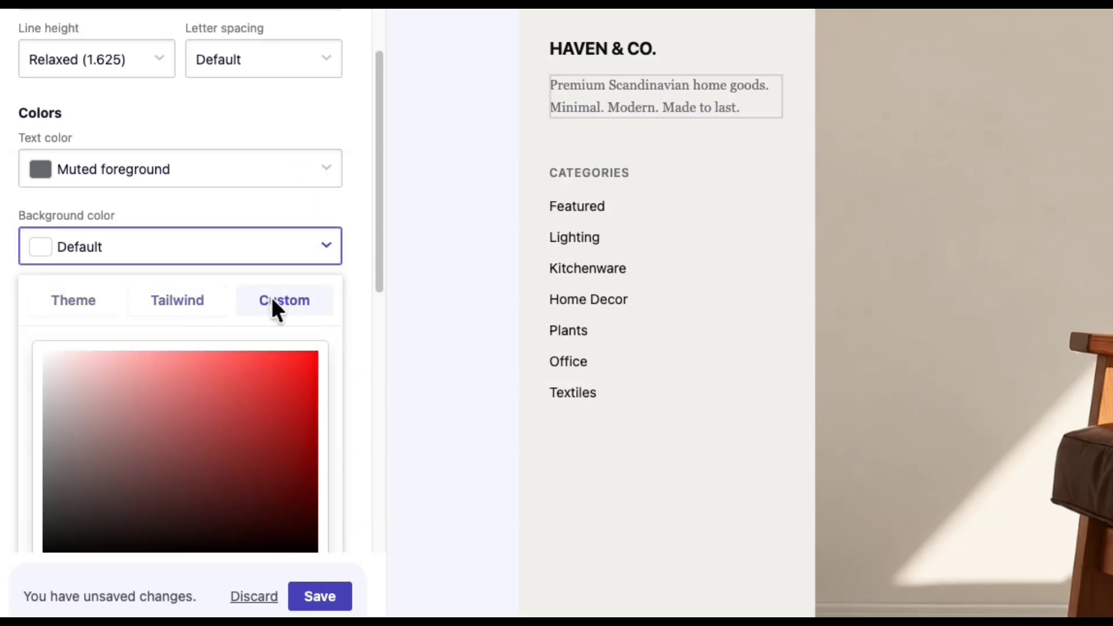
{"action": "left_click_drag", "start_coordinate": [119, 350], "coordinate": [50, 373]}
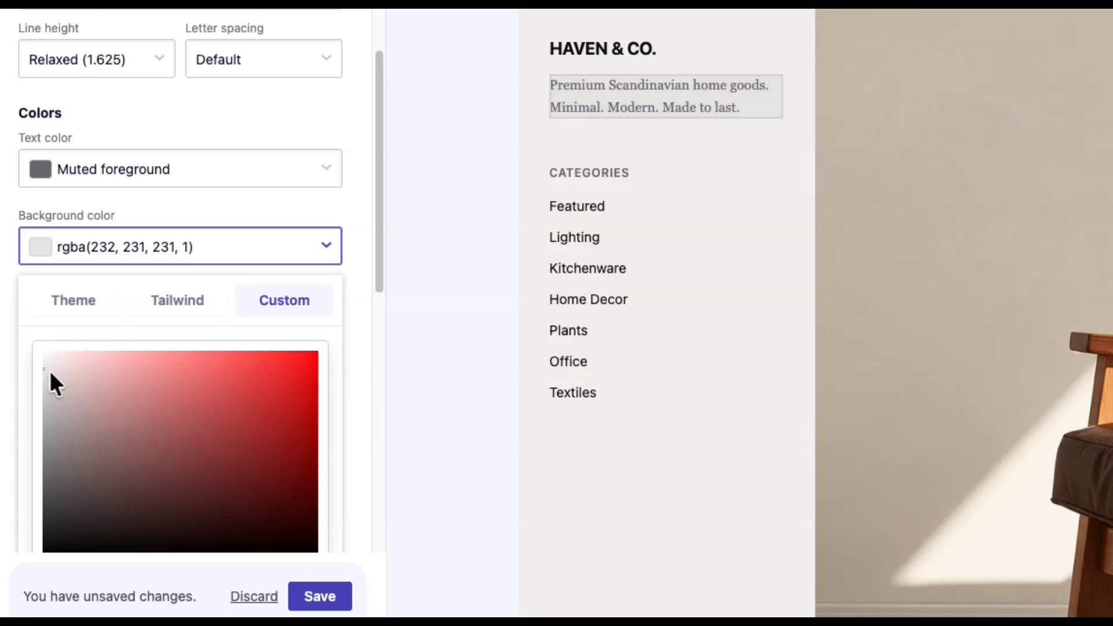
{"action": "left_click", "coordinate": [258, 246]}
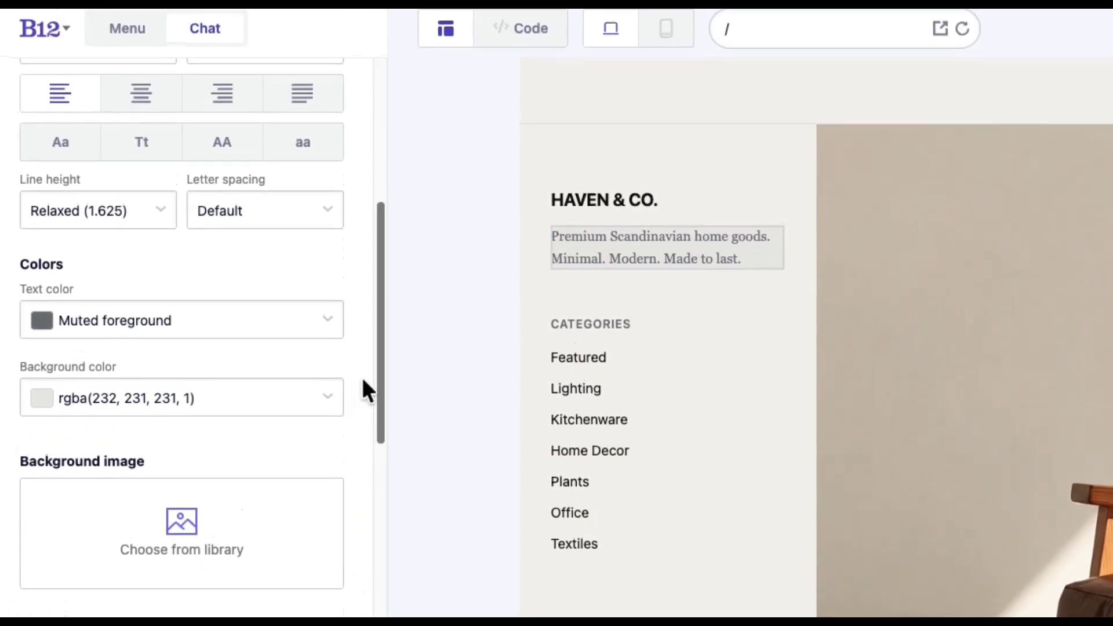
- Apply the peach silky image from the library as the tagline background image
{"action": "scroll", "coordinate": [365, 261], "scroll_direction": "down", "scroll_amount": 4}
{"action": "scroll", "coordinate": [379, 432], "scroll_direction": "down", "scroll_amount": 2}
{"action": "left_click", "coordinate": [185, 264]}
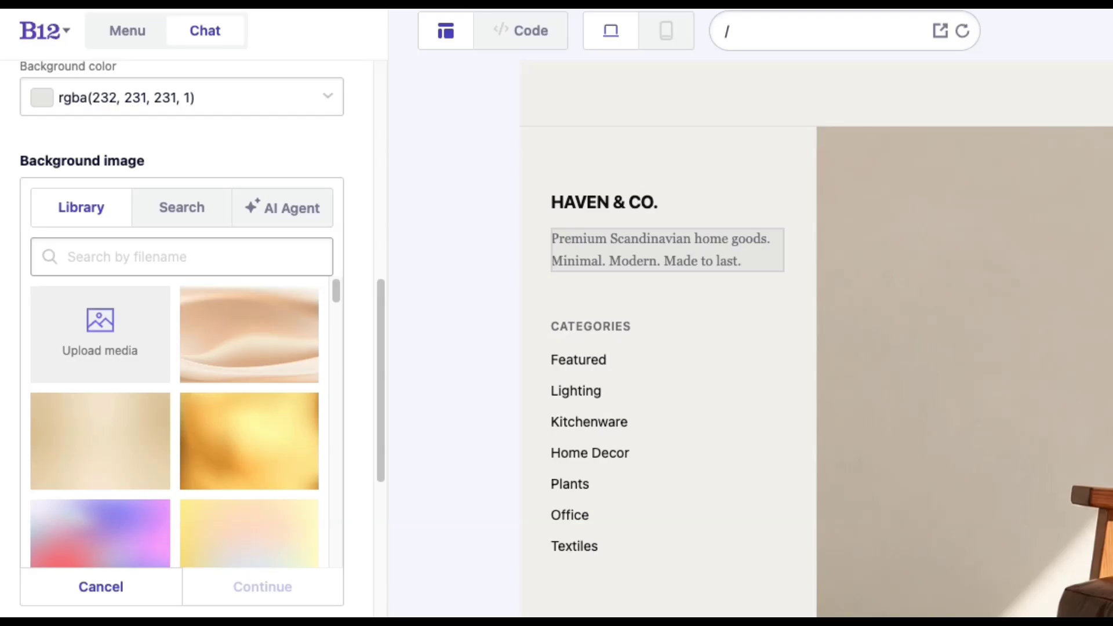
{"action": "left_click", "coordinate": [246, 316]}
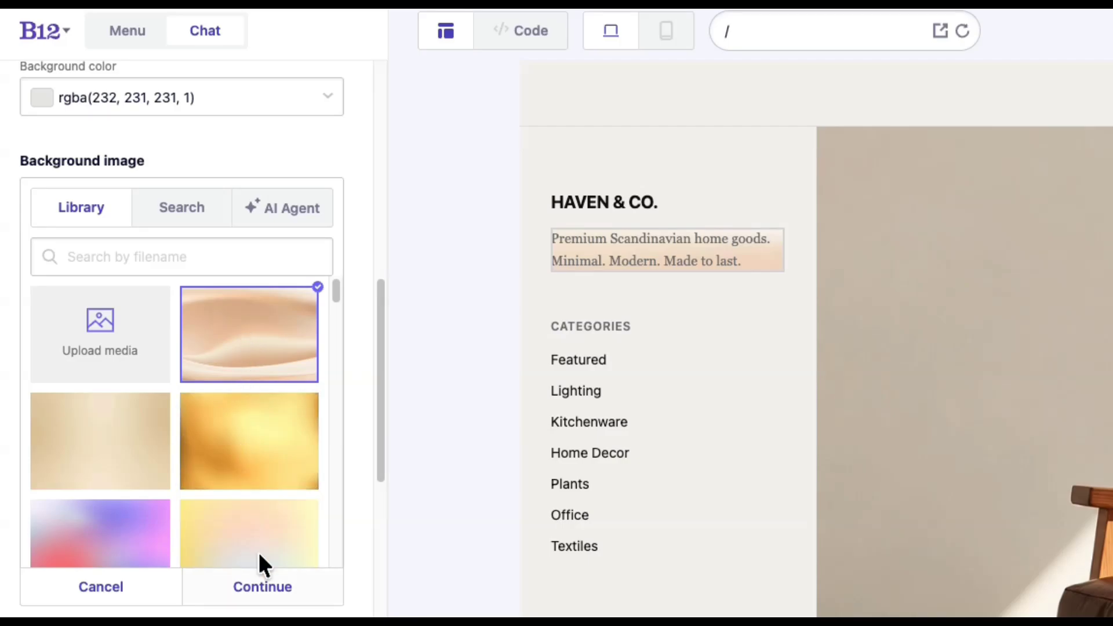
{"action": "left_click", "coordinate": [263, 585]}
{"action": "scroll", "coordinate": [216, 303], "scroll_direction": "down", "scroll_amount": 3}
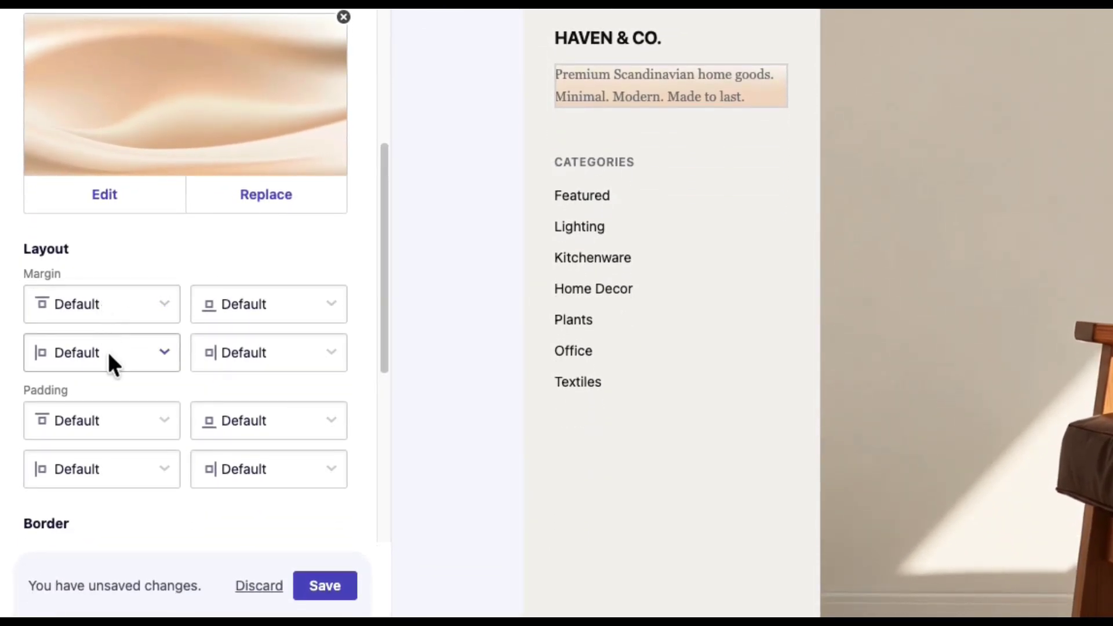
- Give the tagline a 2px left margin
{"action": "left_click", "coordinate": [107, 352]}
{"action": "left_click", "coordinate": [116, 467]}
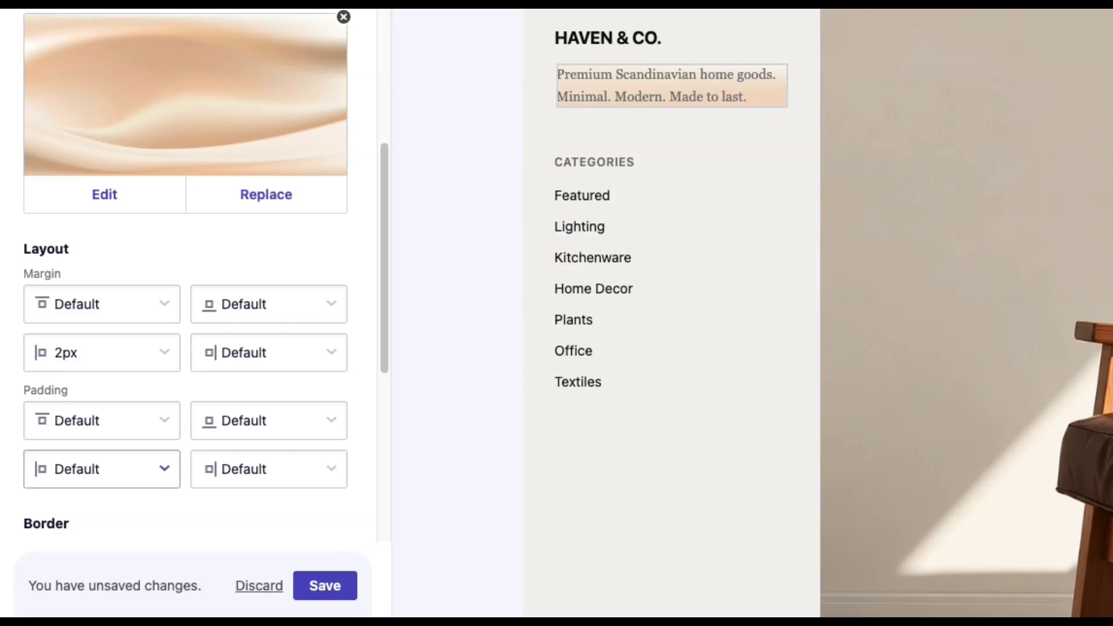
{"action": "left_click_drag", "start_coordinate": [384, 225], "coordinate": [361, 395]}
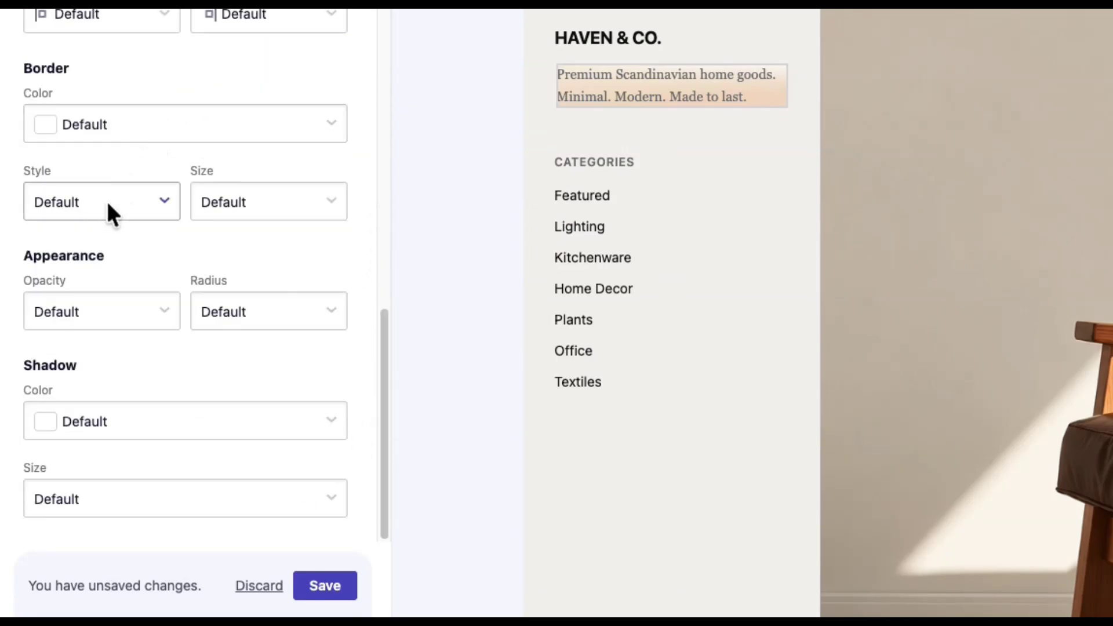
- Set the tagline opacity to 80% and save the changes
{"action": "left_click", "coordinate": [163, 294]}
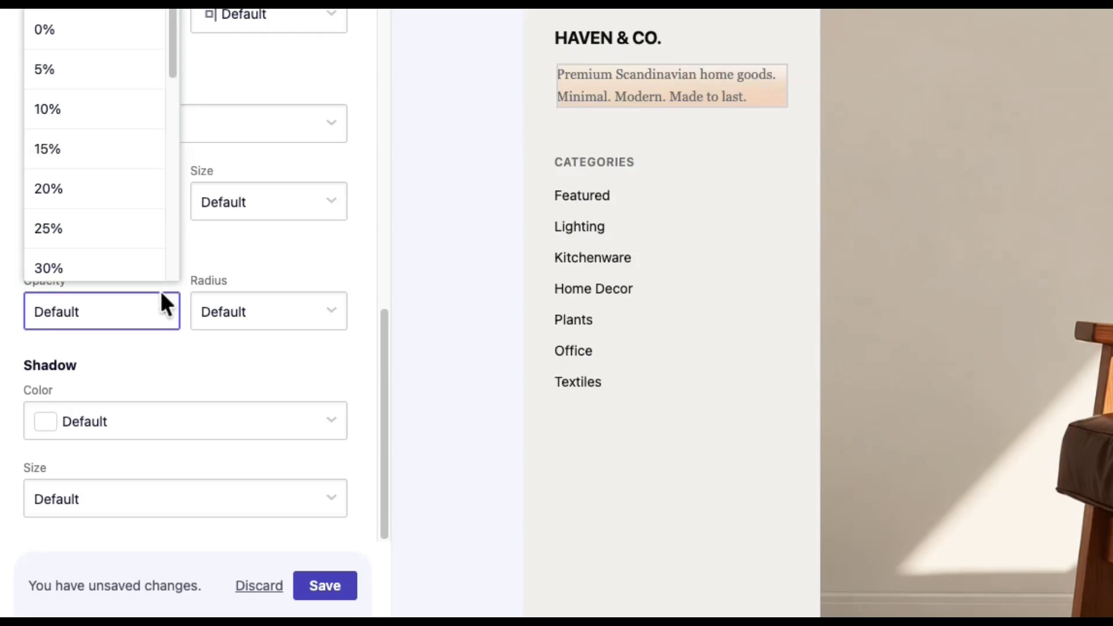
{"action": "scroll", "coordinate": [174, 148], "scroll_direction": "down", "scroll_amount": 10}
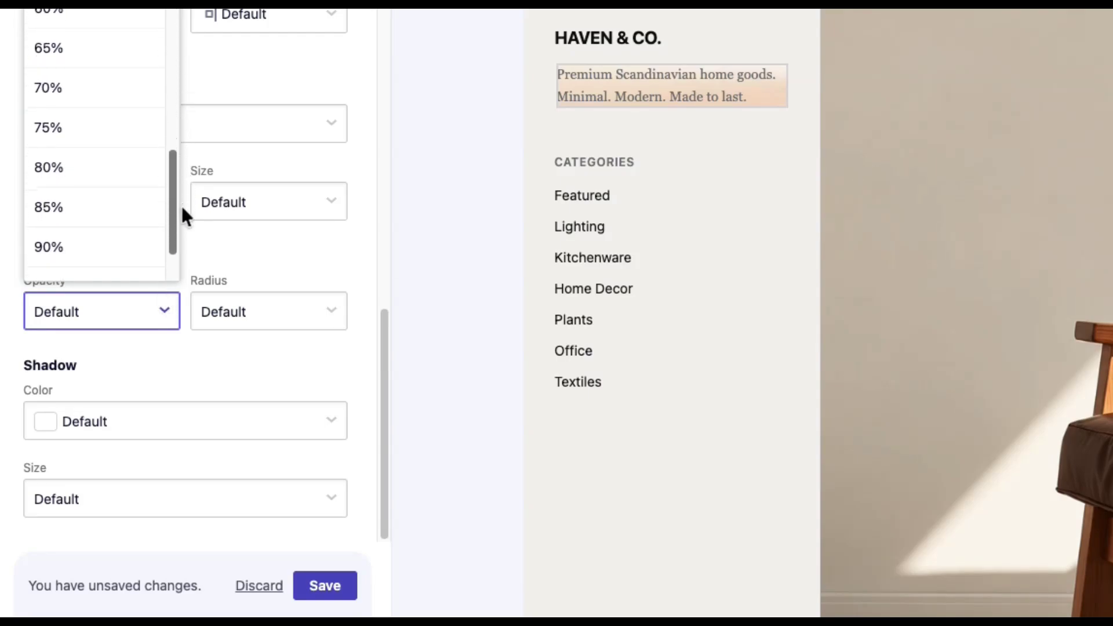
{"action": "left_click", "coordinate": [126, 180]}
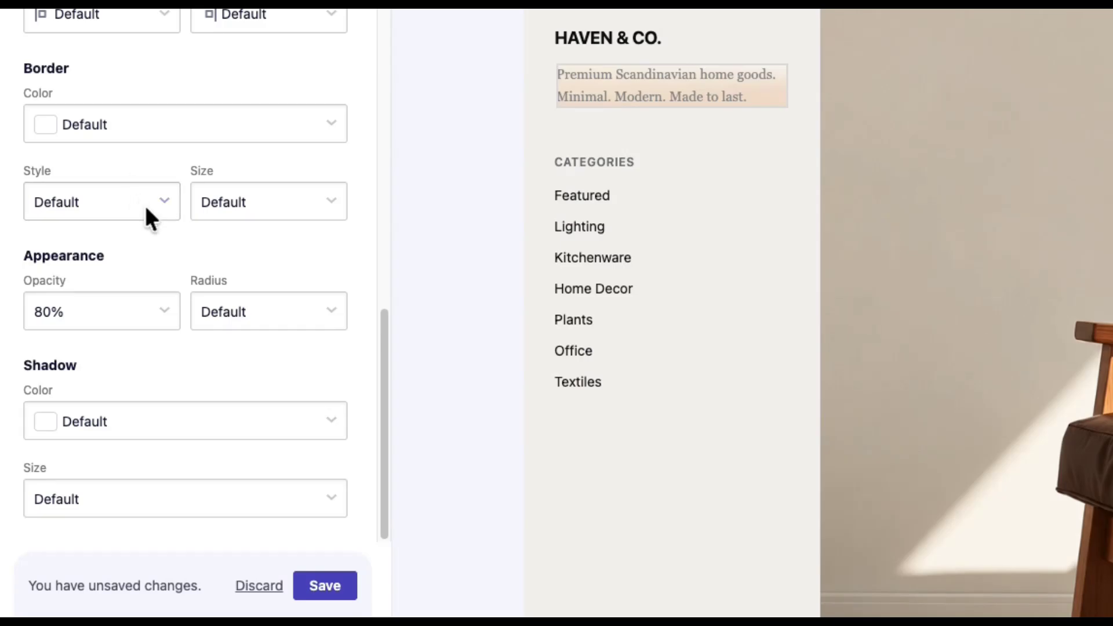
{"action": "left_click", "coordinate": [324, 585]}
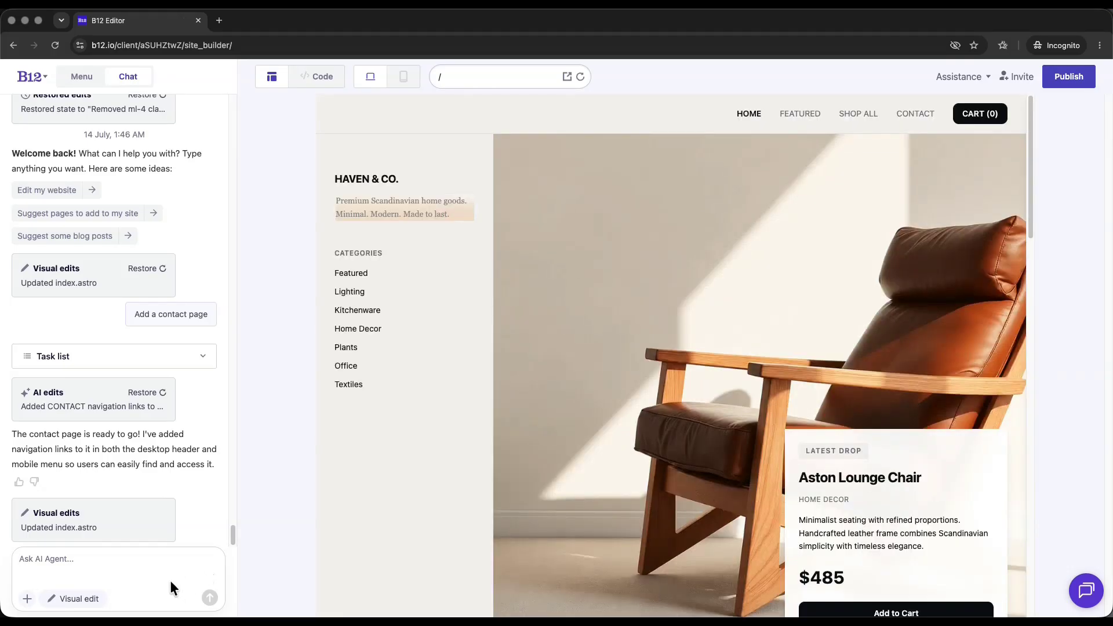
{"action": "left_click", "coordinate": [112, 603]}
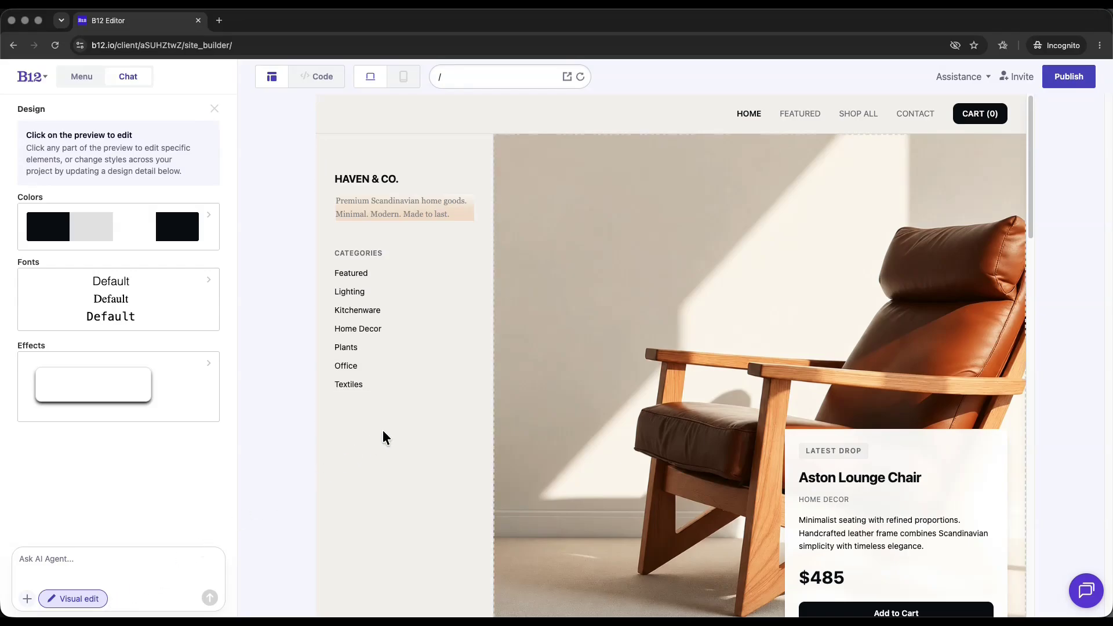
- Flip the chair hero photo horizontally and crop it to the marked area
{"action": "left_click", "coordinate": [577, 330]}
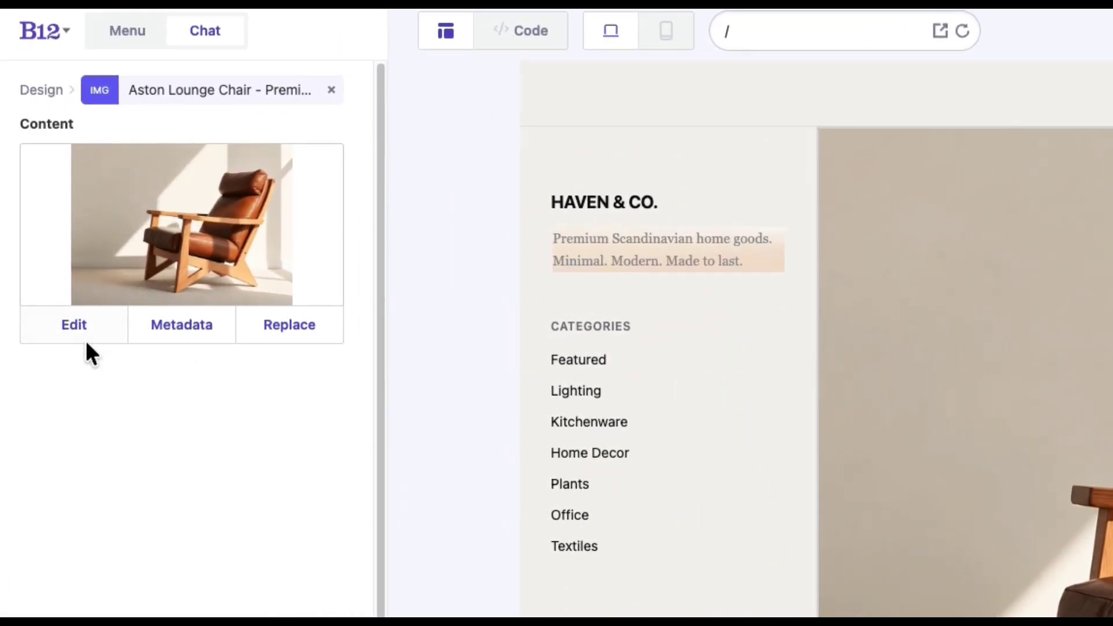
{"action": "left_click", "coordinate": [86, 339]}
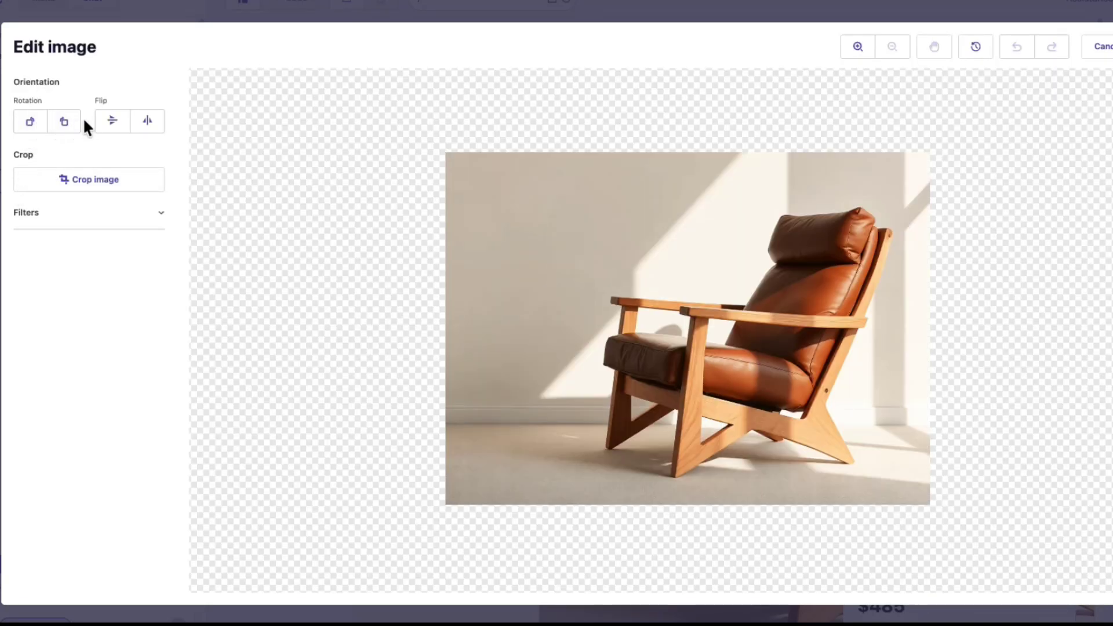
{"action": "left_click", "coordinate": [141, 121]}
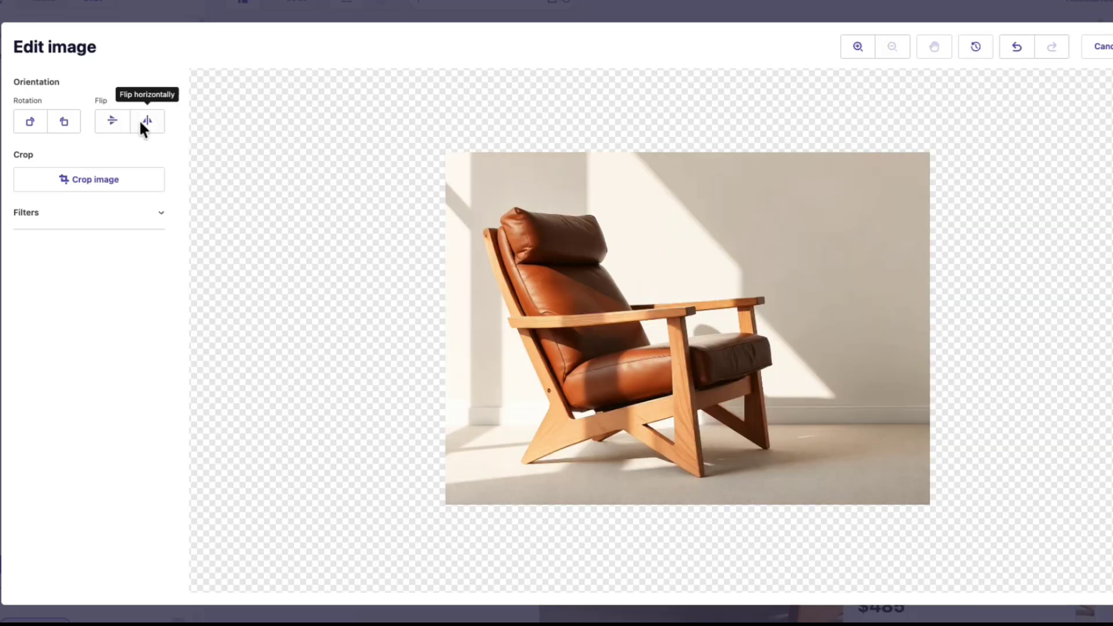
{"action": "left_click", "coordinate": [110, 177]}
{"action": "left_click_drag", "start_coordinate": [450, 114], "coordinate": [855, 463]}
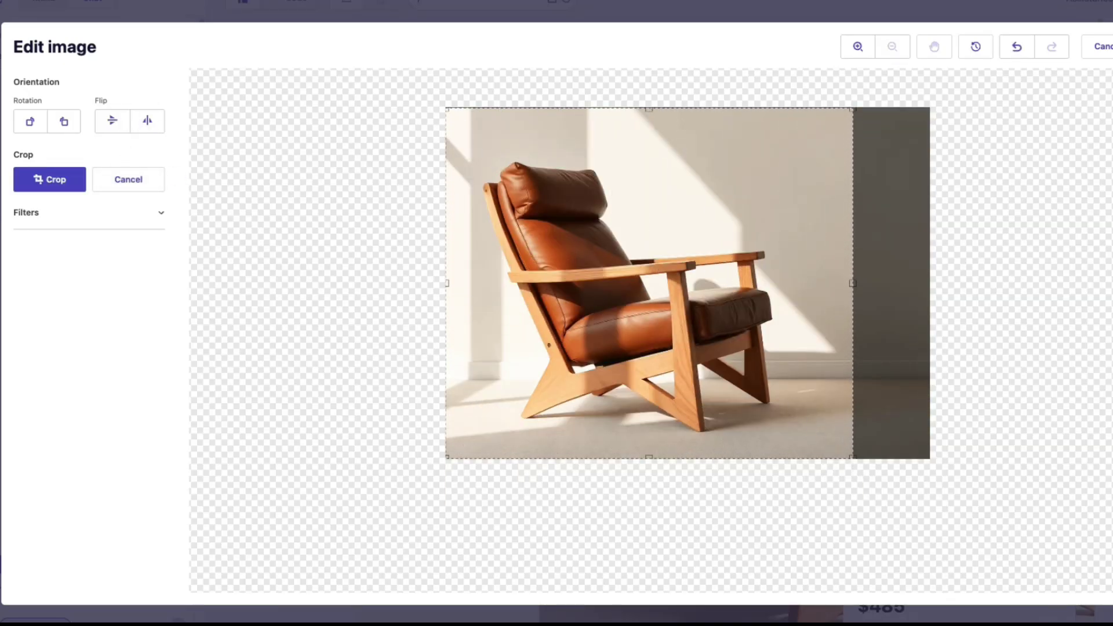
{"action": "left_click", "coordinate": [72, 184]}
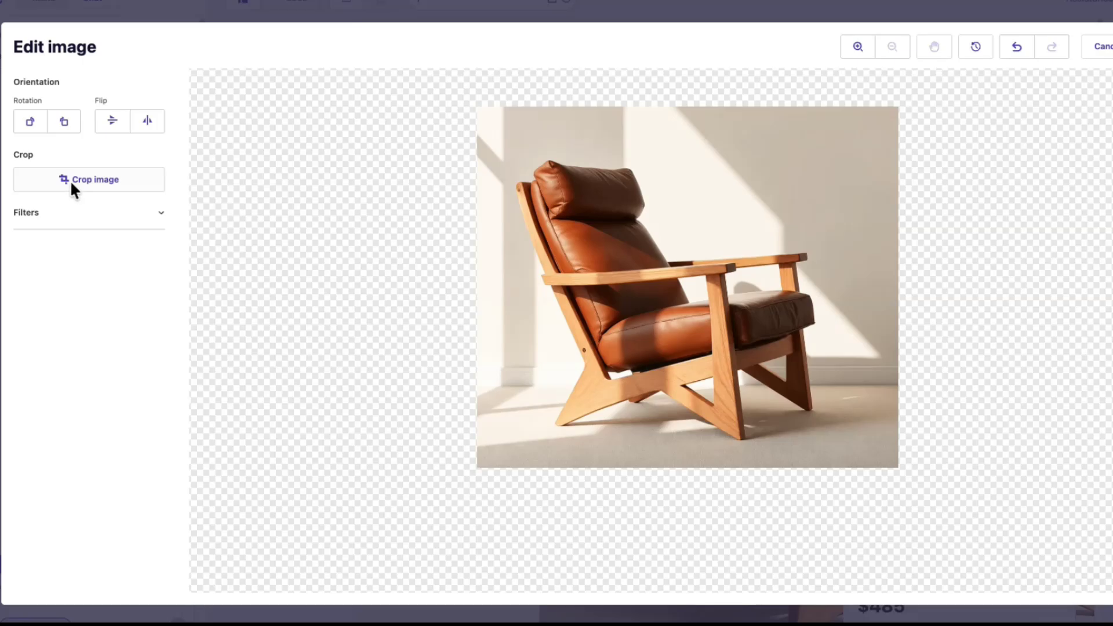
- Try a blur filter on the chair photo, remove it again, and save the image
{"action": "left_click", "coordinate": [91, 213]}
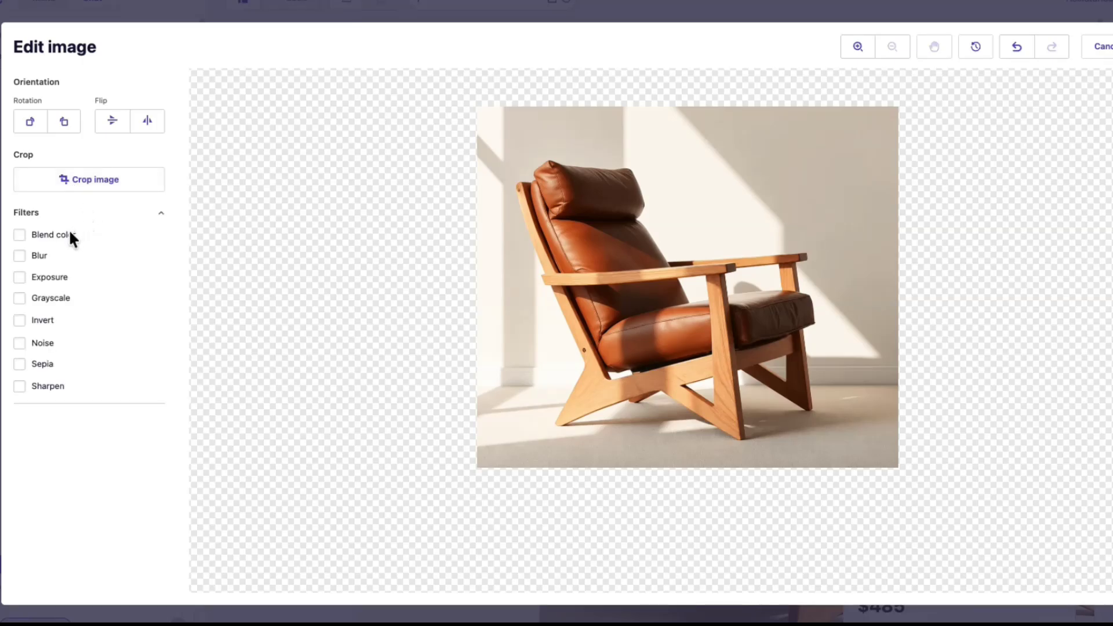
{"action": "left_click", "coordinate": [49, 256]}
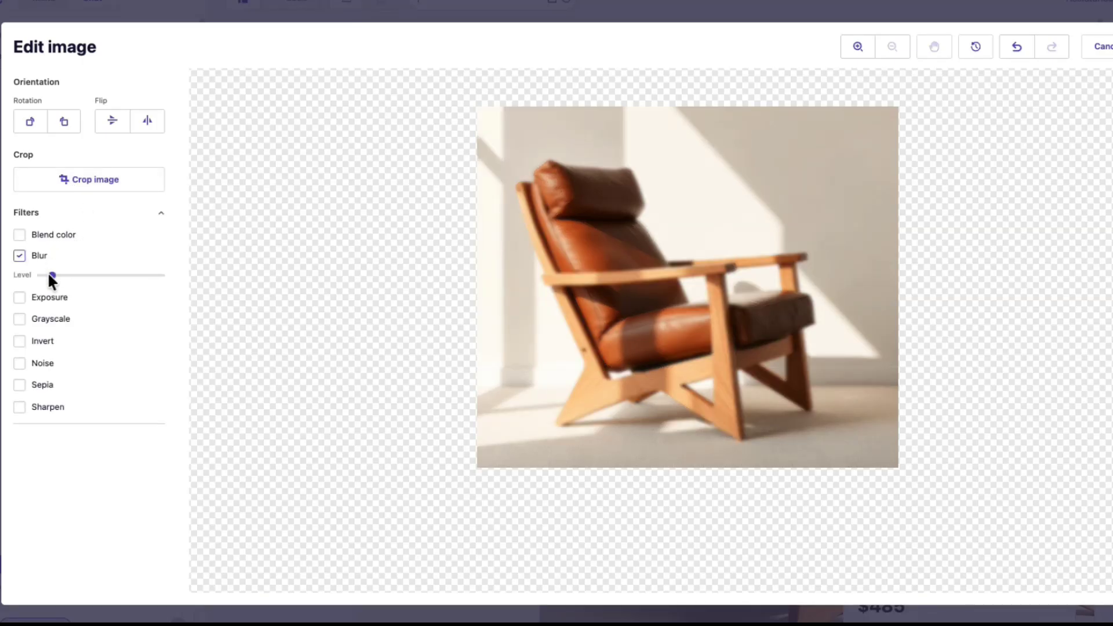
{"action": "mouse_move", "coordinate": [49, 276]}
{"action": "left_mouse_down"}
{"action": "mouse_move", "coordinate": [68, 274]}
{"action": "mouse_move", "coordinate": [45, 278]}
{"action": "left_mouse_up"}
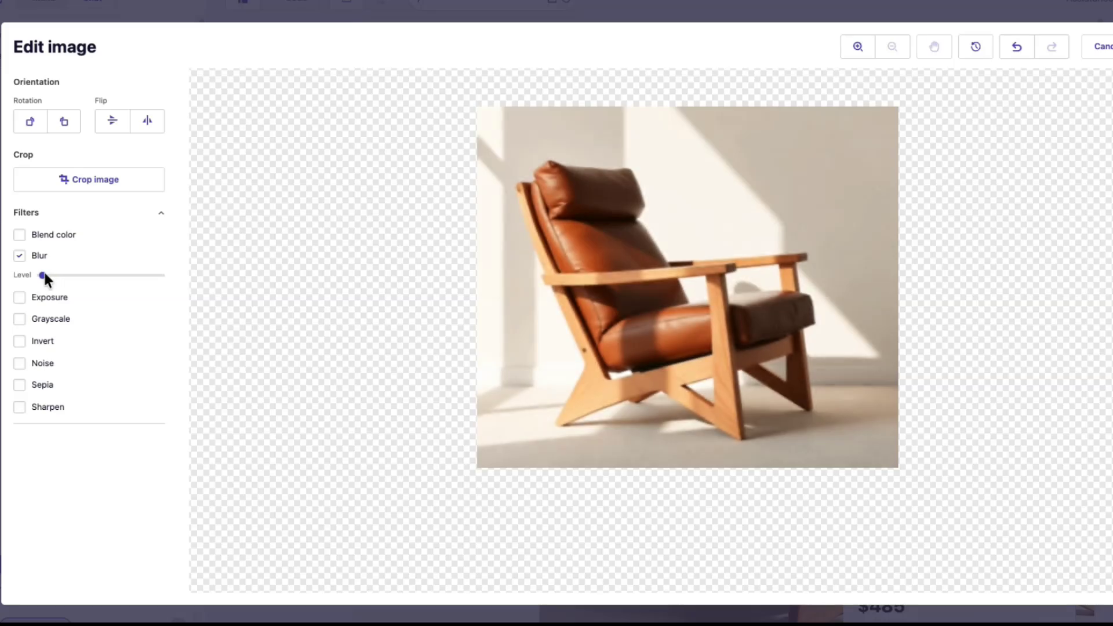
{"action": "left_click", "coordinate": [22, 253]}
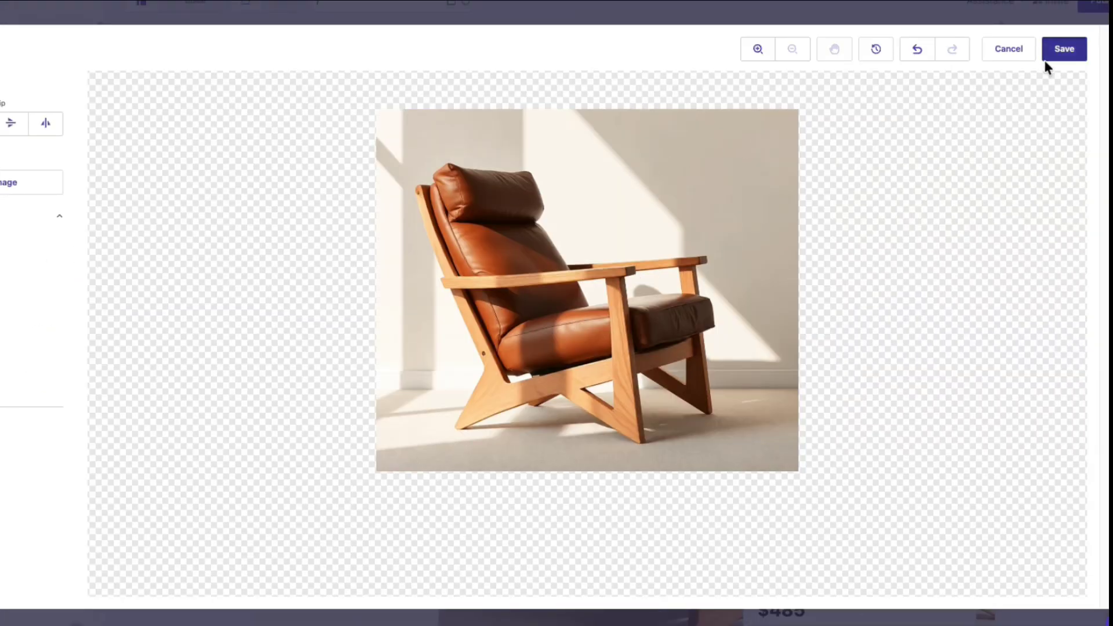
{"action": "left_click", "coordinate": [1063, 50]}
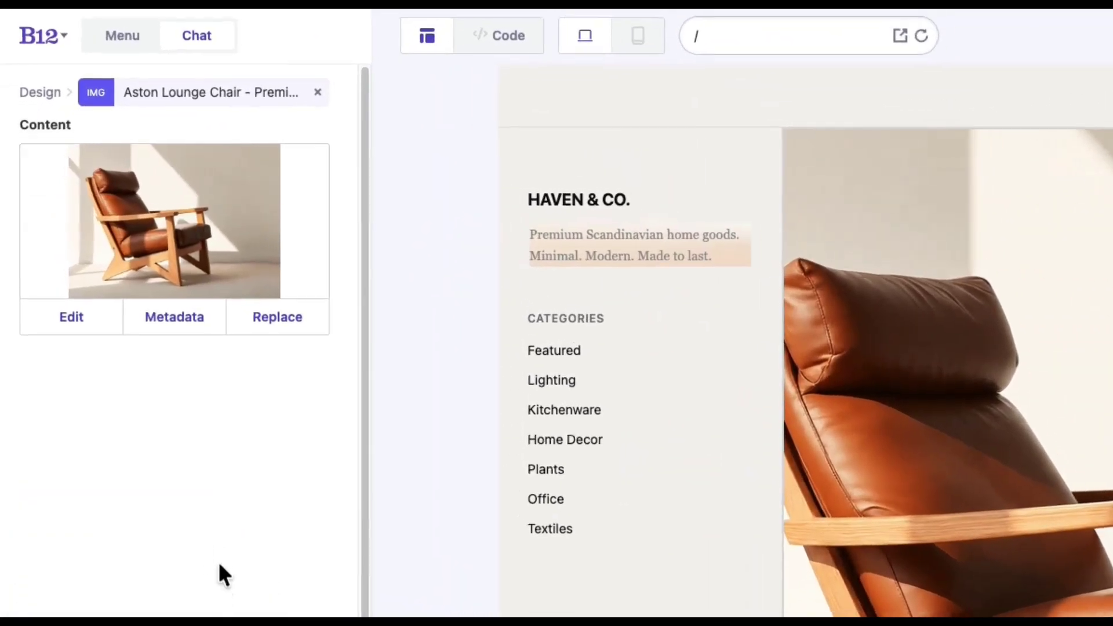
- Append ', $485' to the chair image's alt text and save it
{"action": "left_click", "coordinate": [119, 259]}
{"action": "left_click", "coordinate": [195, 365]}
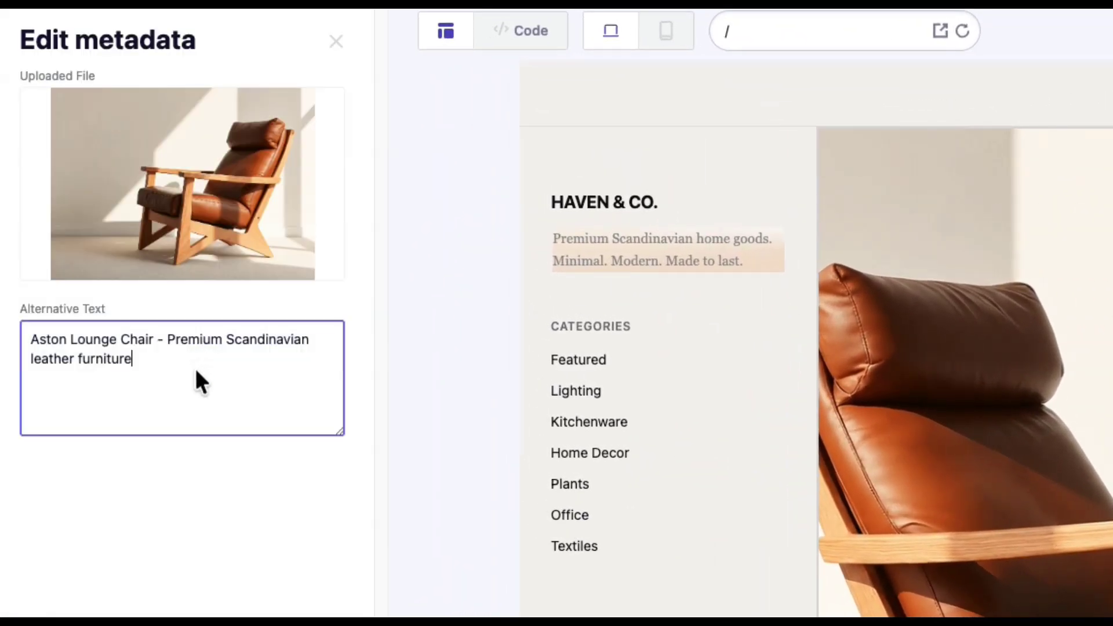
{"action": "type", "text": ", $485"}
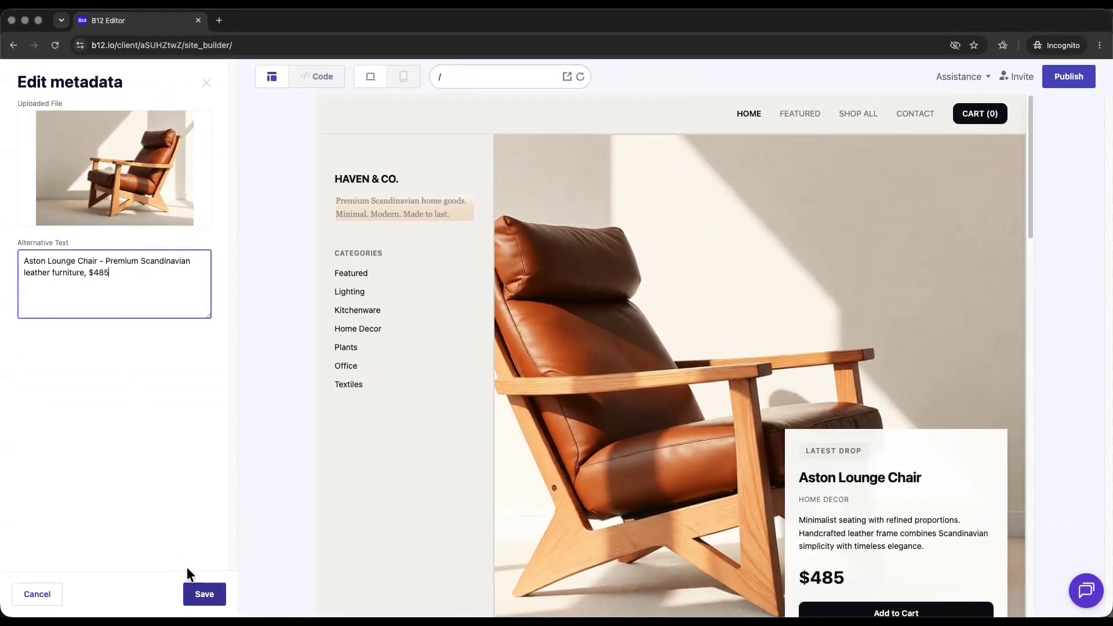
{"action": "left_click", "coordinate": [194, 585]}
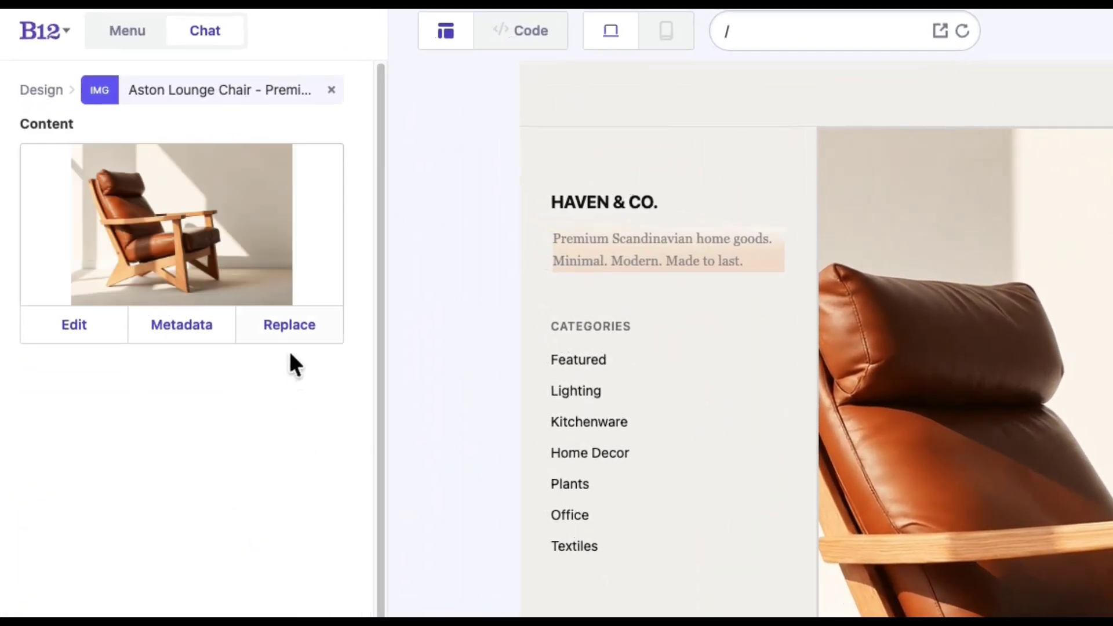
{"action": "left_click", "coordinate": [291, 332]}
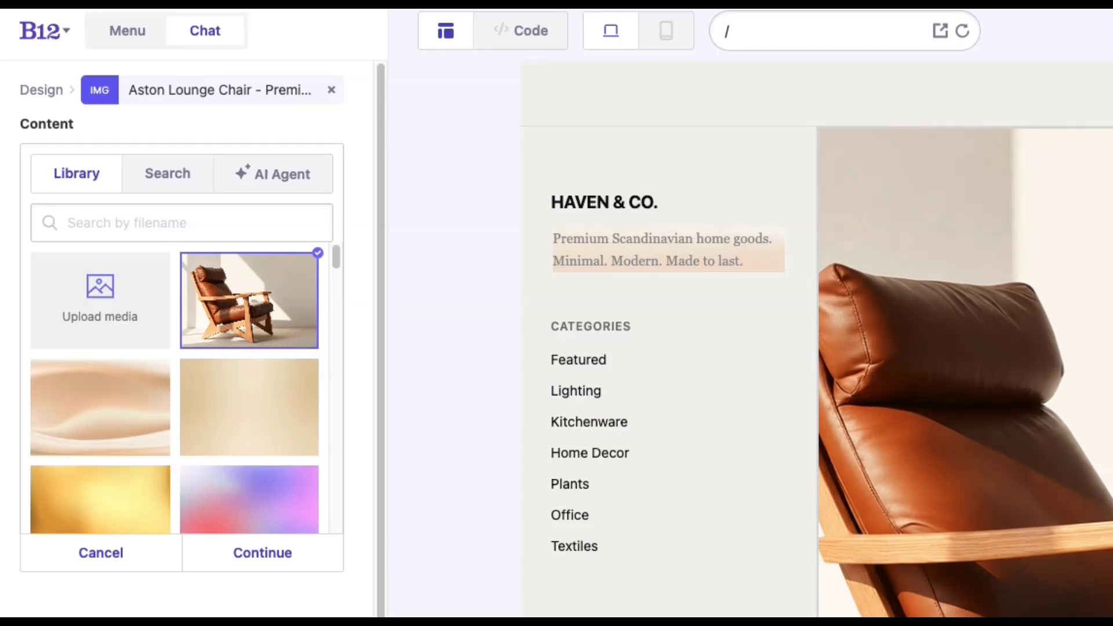
- Browse stock photos for 'chairs' and the AI option, keep the original, and save pending changes
{"action": "left_click", "coordinate": [185, 181]}
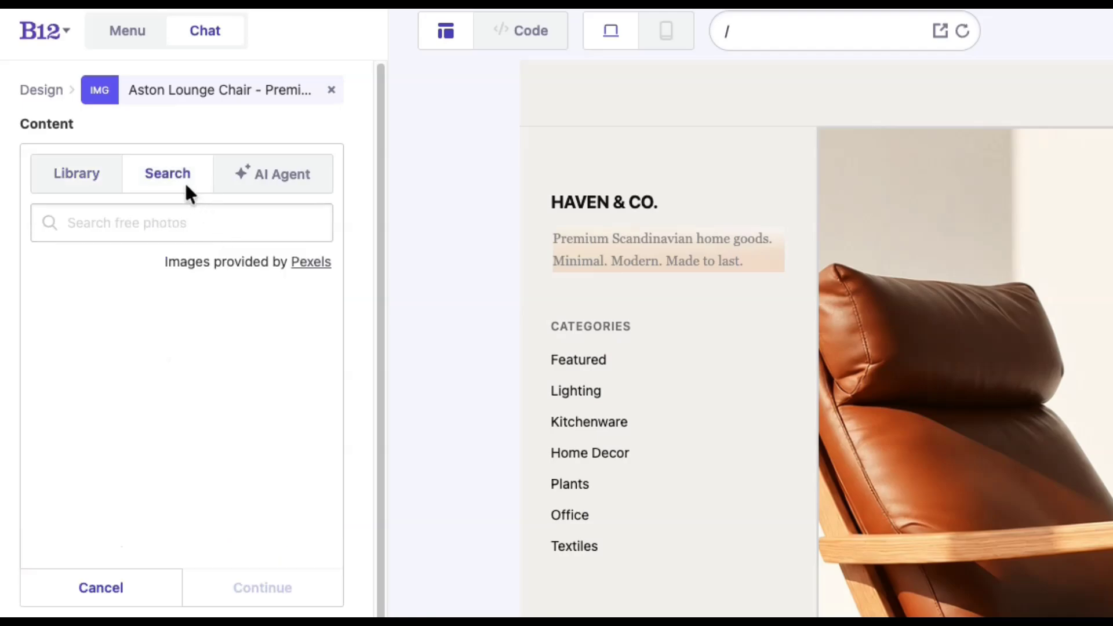
{"action": "left_click", "coordinate": [199, 217]}
{"action": "type", "text": "chairs"}
{"action": "left_click", "coordinate": [265, 168]}
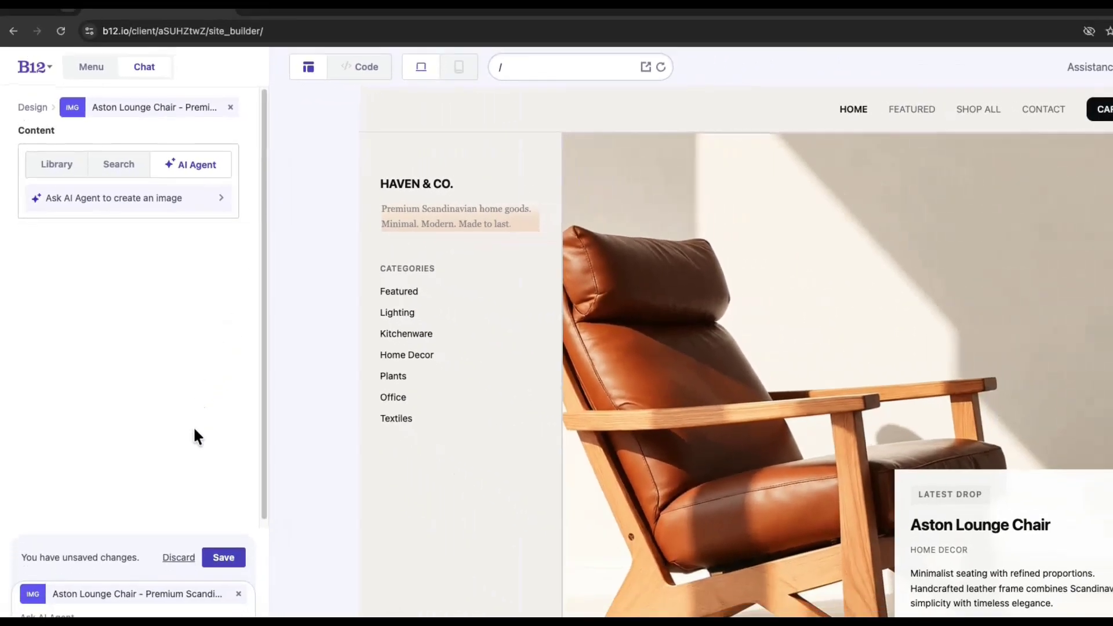
{"action": "left_click", "coordinate": [202, 502]}
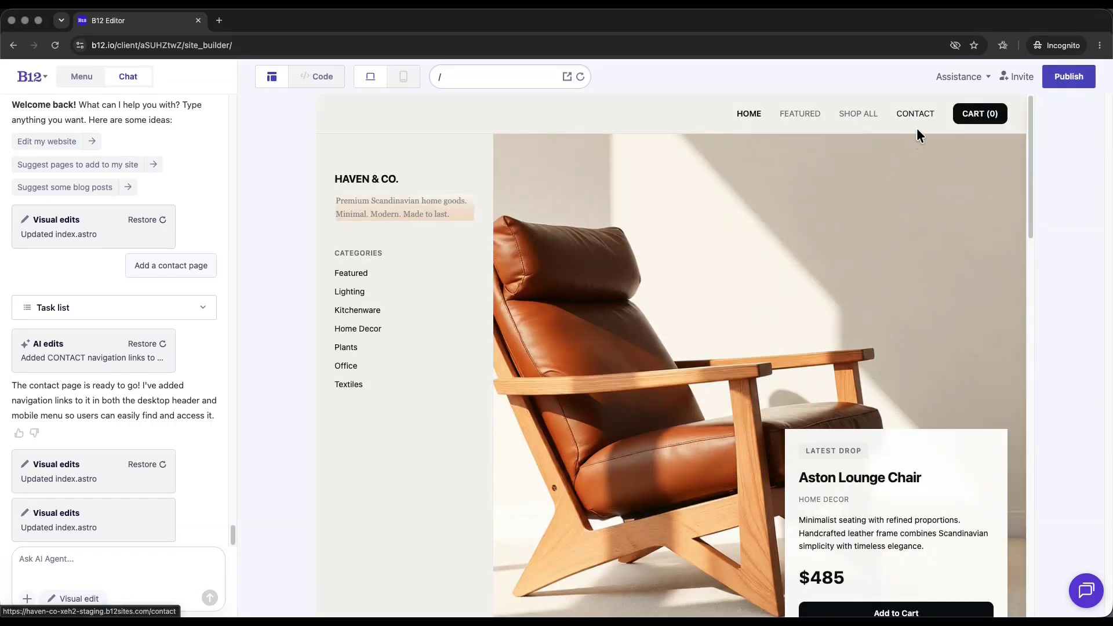
- Go to the CONTACT page and open the contact form's settings from the Full Name field
{"action": "left_click", "coordinate": [927, 114]}
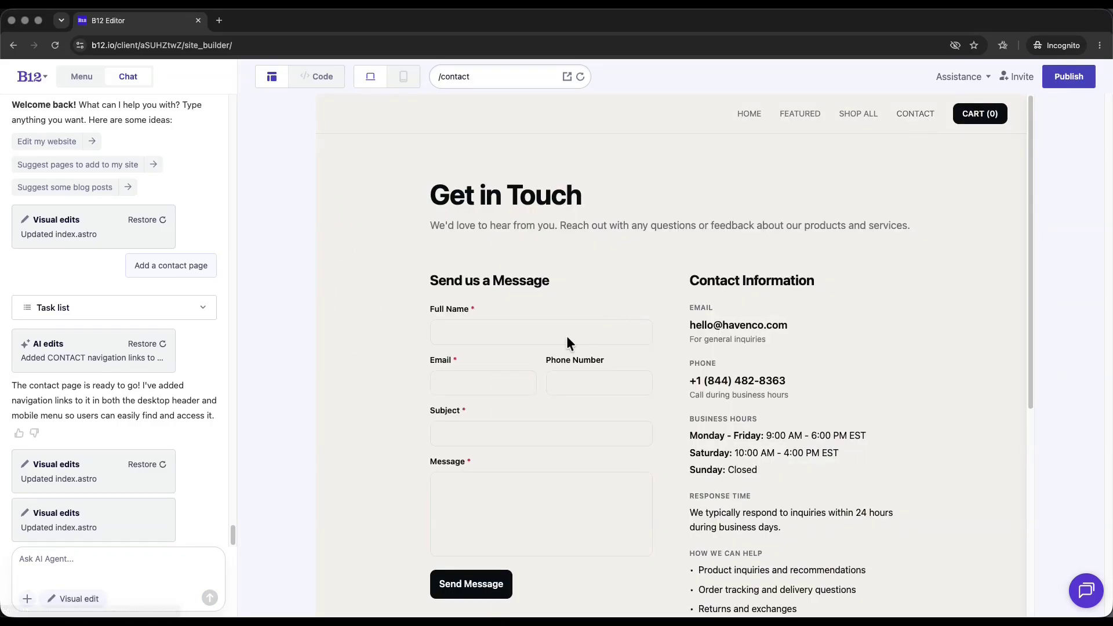
{"action": "left_click", "coordinate": [79, 597]}
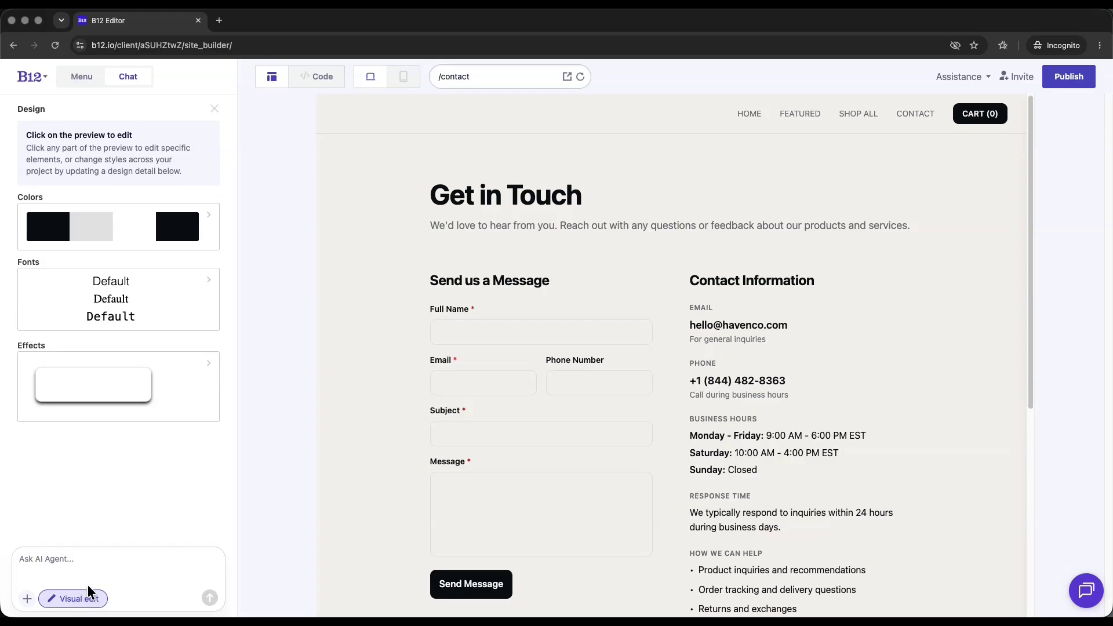
{"action": "left_click", "coordinate": [460, 332]}
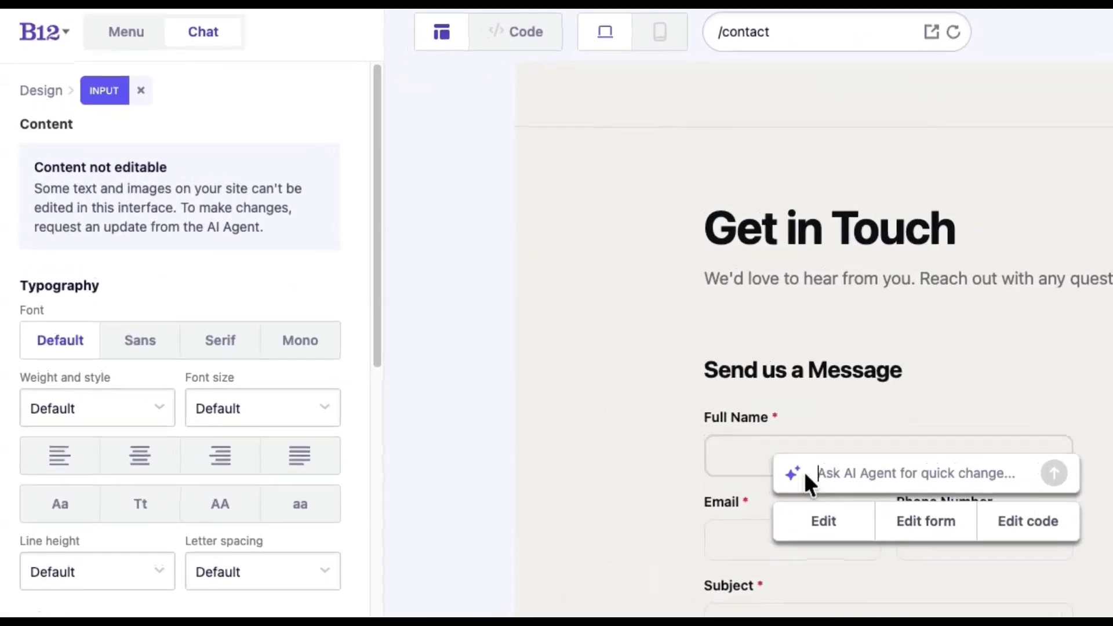
{"action": "left_click", "coordinate": [902, 529]}
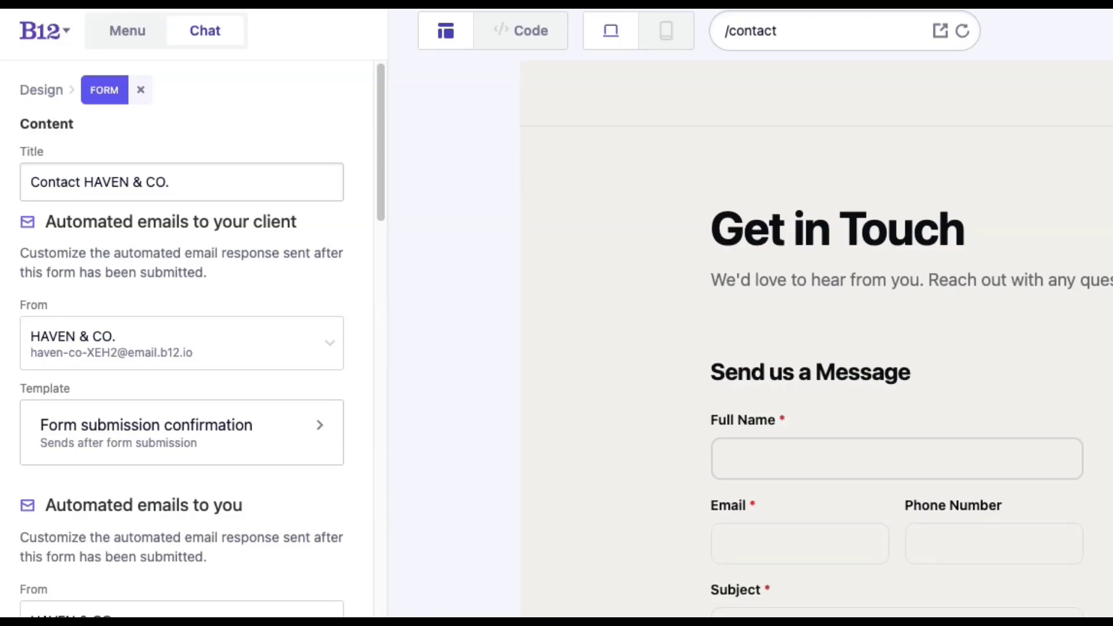
- Change the form title from 'Contact HAVEN & CO.' to 'Contact Us'
{"action": "left_click", "coordinate": [244, 200]}
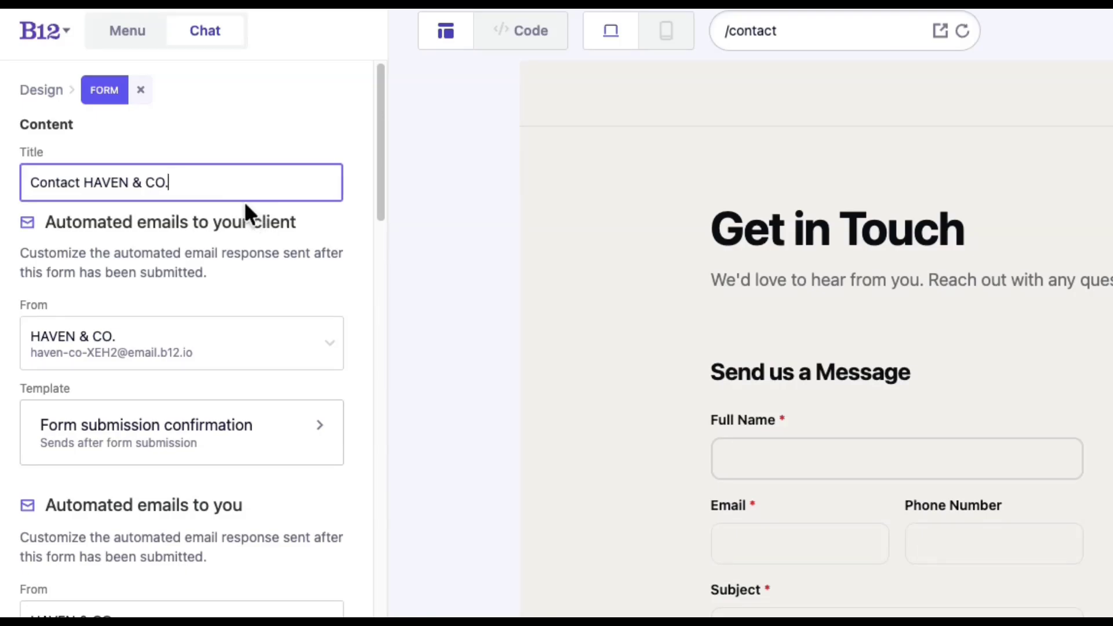
{"action": "left_click_drag", "start_coordinate": [231, 189], "coordinate": [126, 182]}
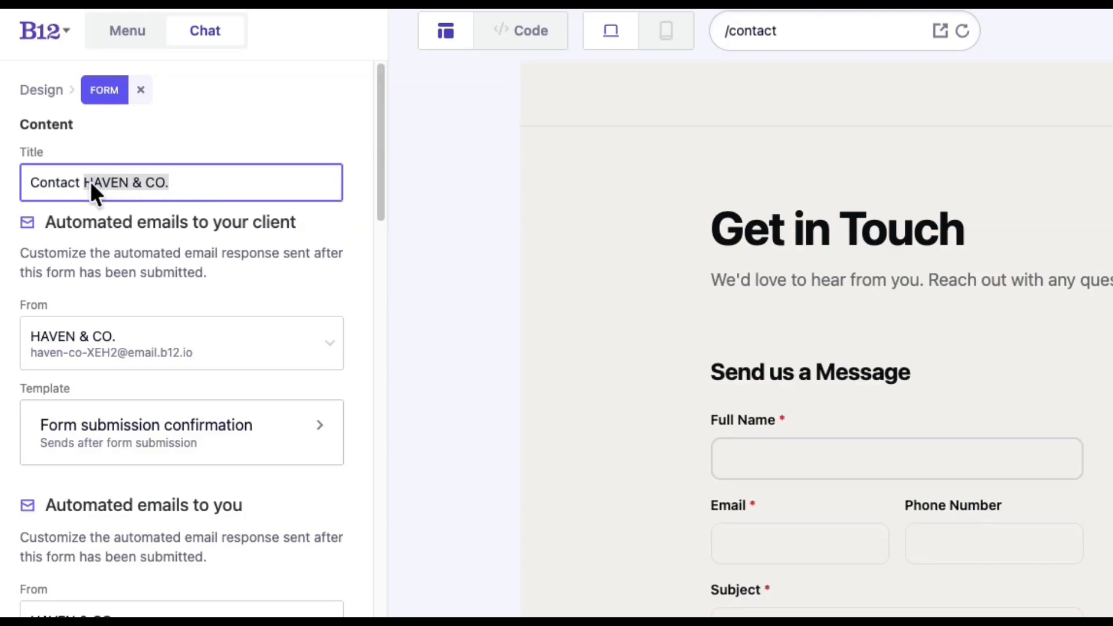
{"action": "type", "text": "Us"}
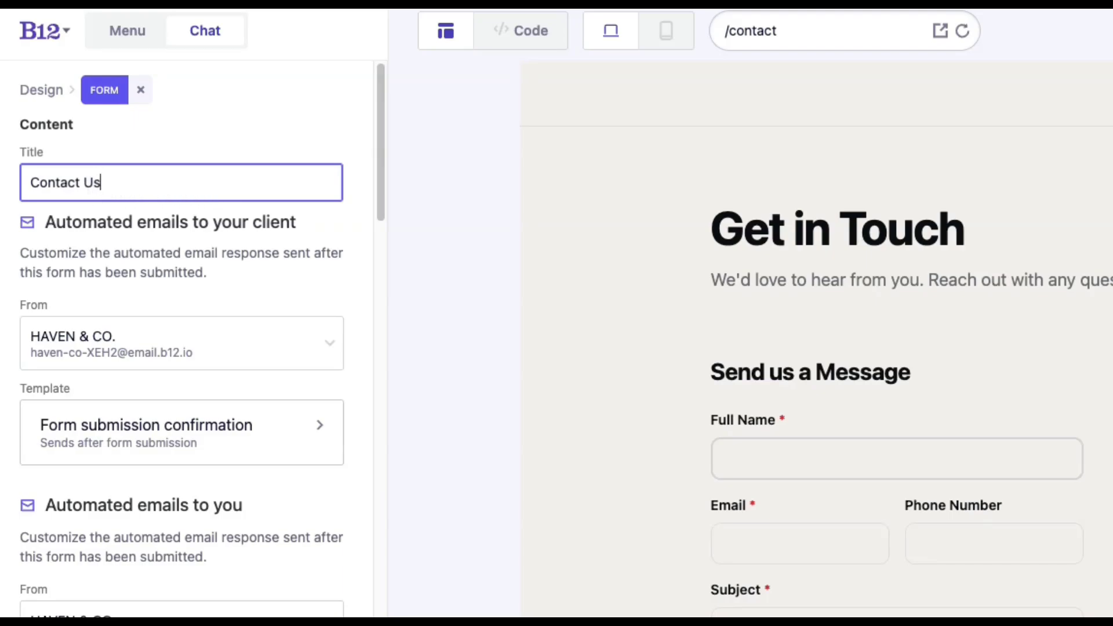
{"action": "left_click", "coordinate": [286, 232]}
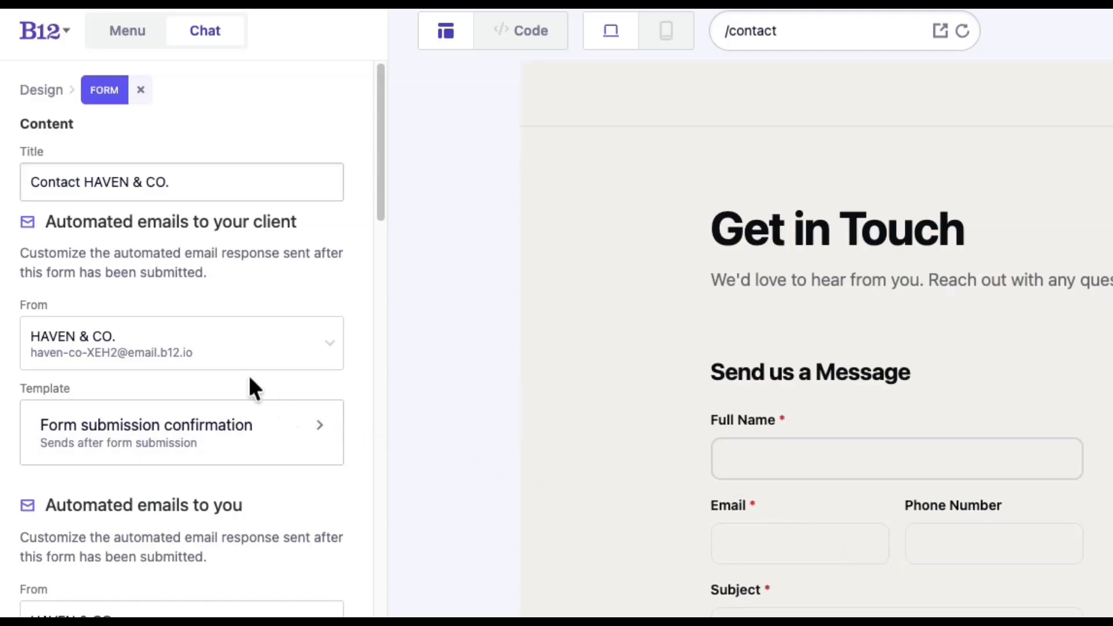
- Send client emails from a team member, keeping HAVEN & CO. as notification sender
{"action": "left_click", "coordinate": [222, 360]}
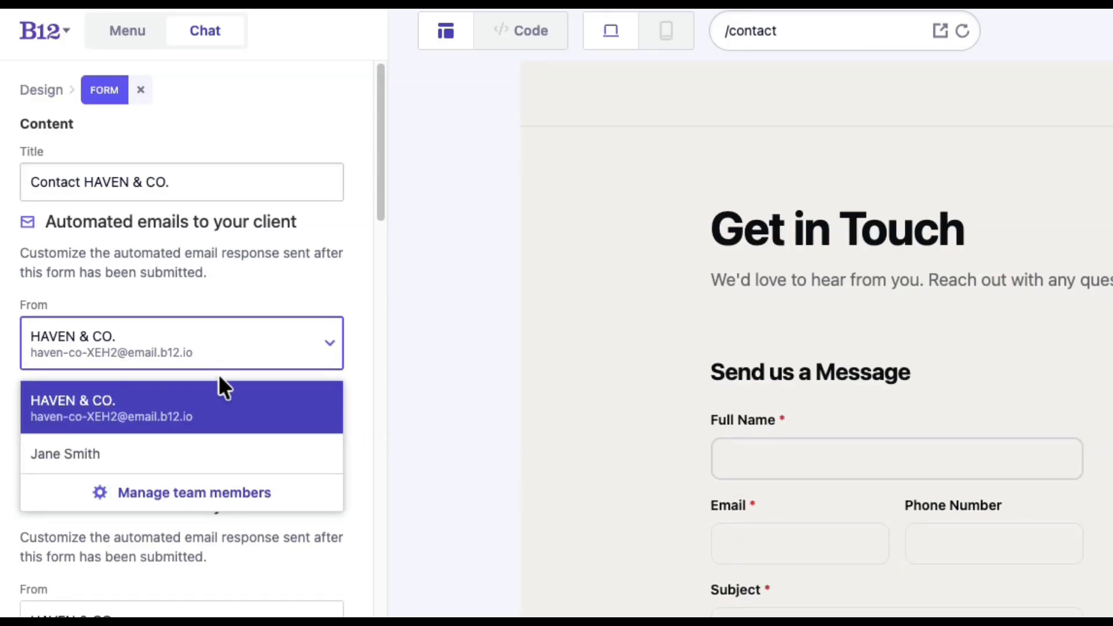
{"action": "left_click", "coordinate": [222, 454]}
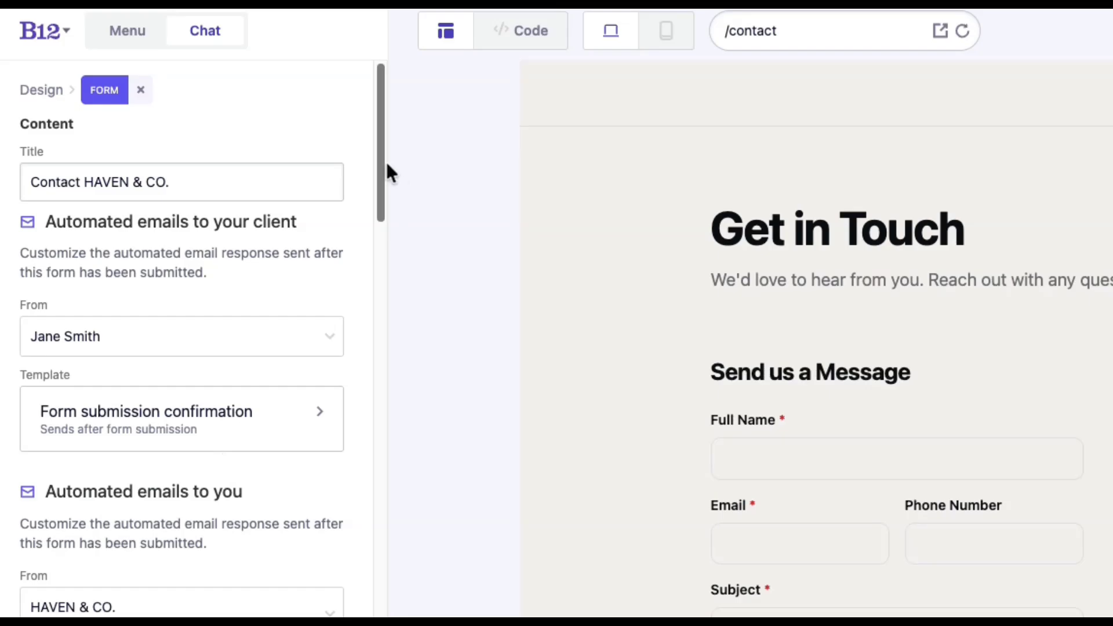
{"action": "left_click_drag", "start_coordinate": [385, 169], "coordinate": [386, 246]}
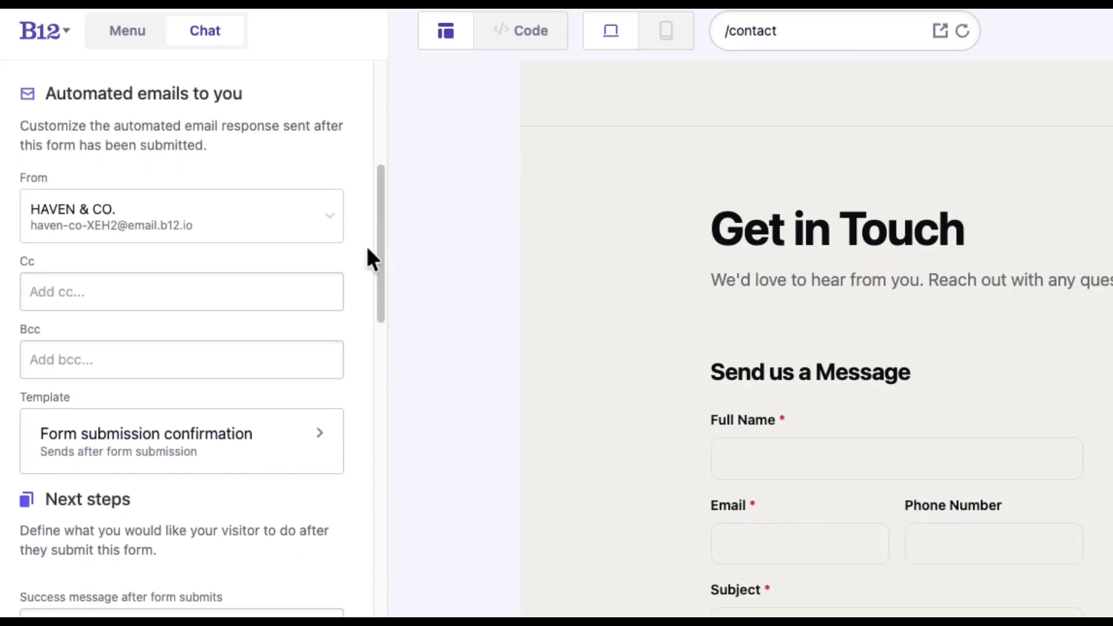
{"action": "left_click", "coordinate": [312, 216]}
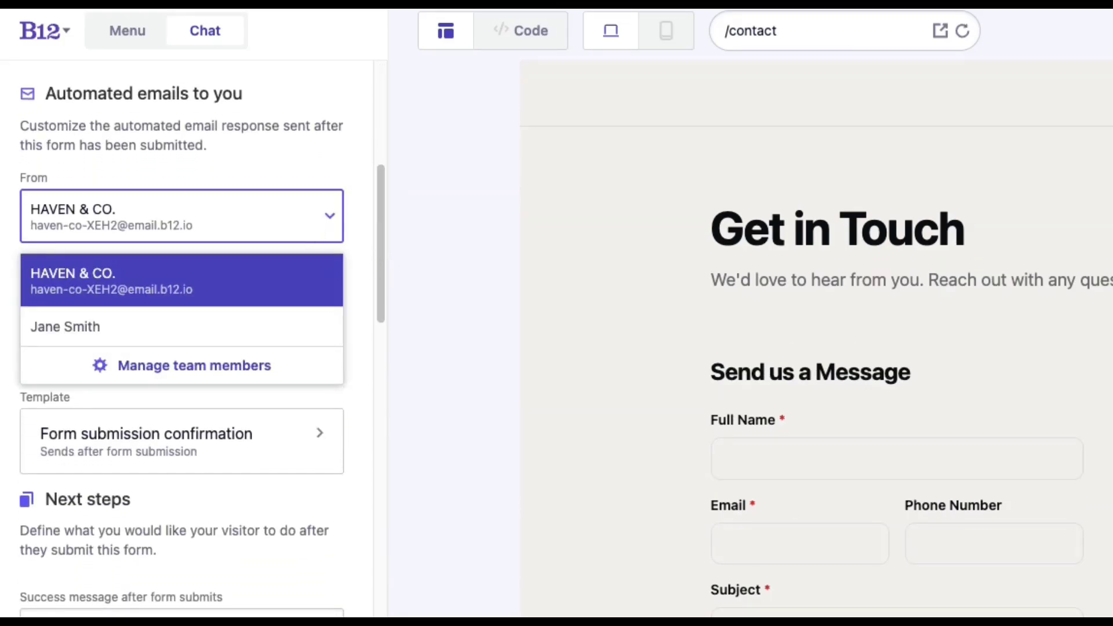
{"action": "left_click", "coordinate": [305, 215]}
- Add a Cc address and a Bcc address to the owner notification emails
{"action": "left_click", "coordinate": [273, 291]}
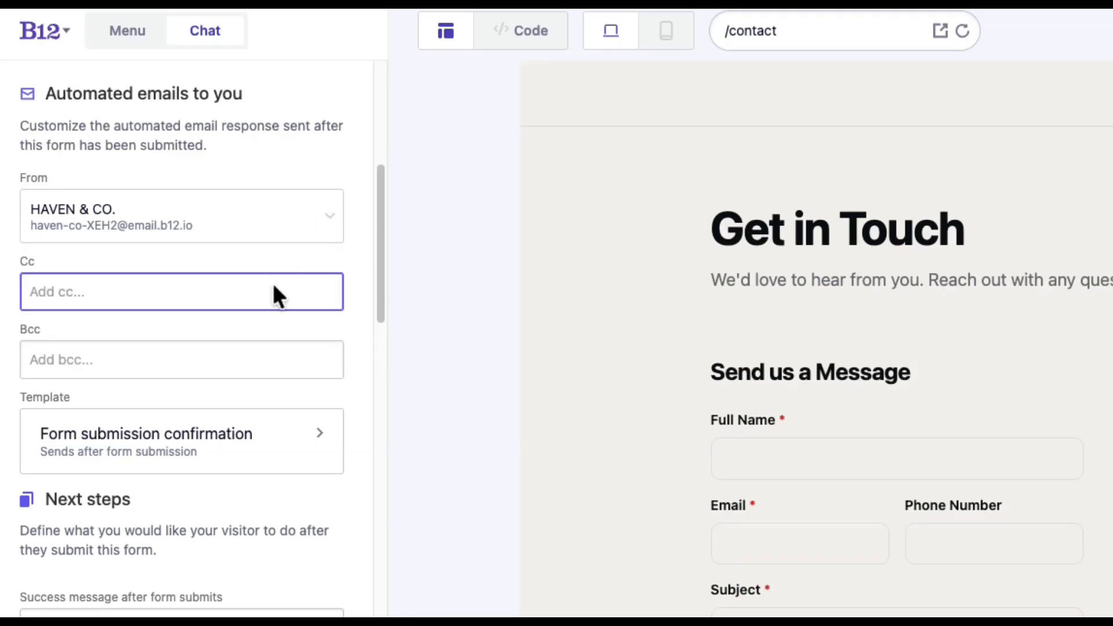
{"action": "key", "text": "Return"}
{"action": "key", "text": "Tab"}
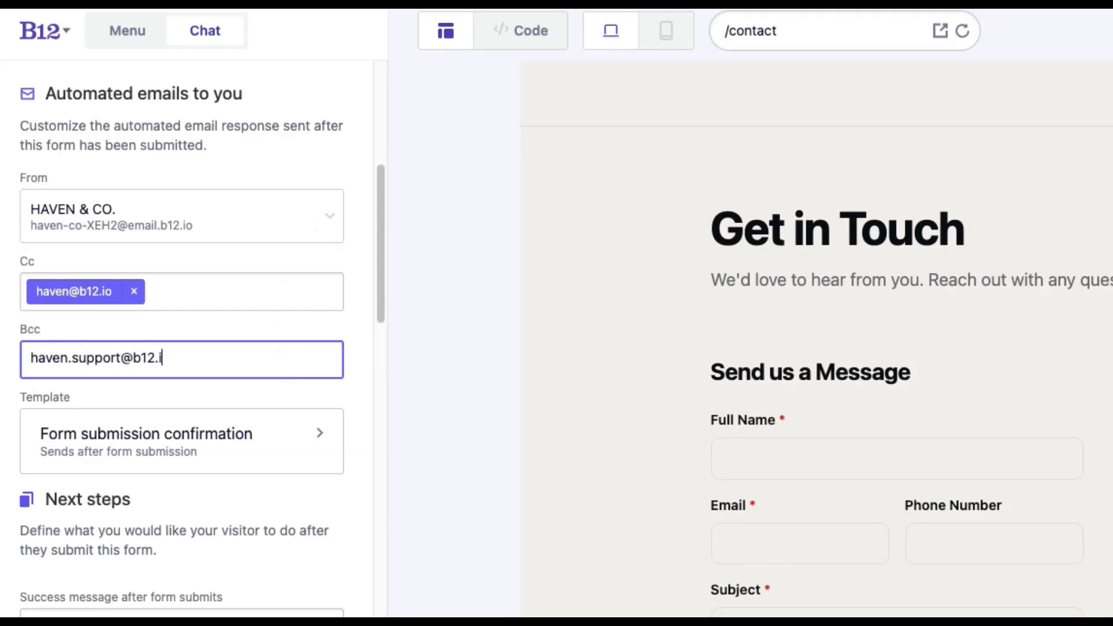
{"action": "key", "text": "Return"}
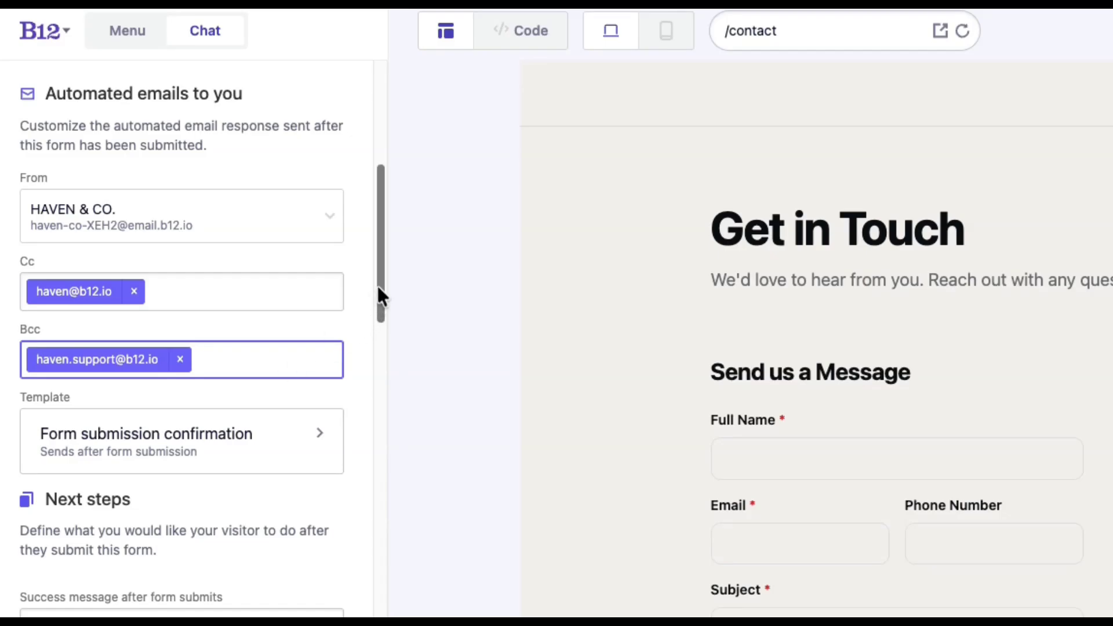
{"action": "scroll", "coordinate": [380, 335], "scroll_direction": "down", "scroll_amount": 5}
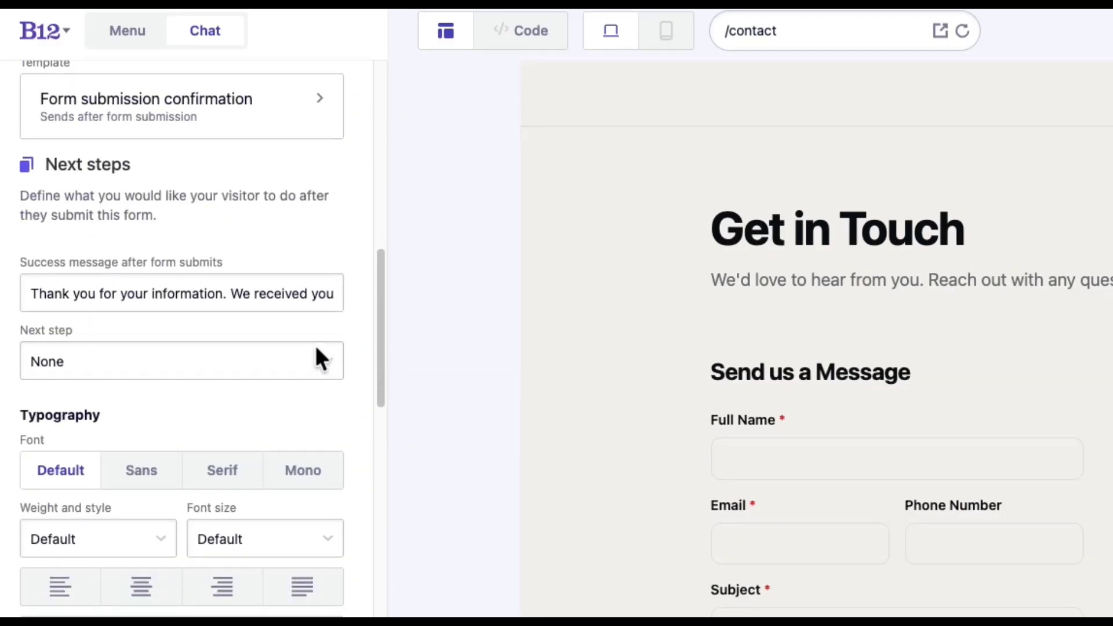
- Change the success message to 'Grazie! We'll reach out as soon as we can!'
{"action": "left_click", "coordinate": [51, 293]}
{"action": "key", "text": "ctrl+a"}
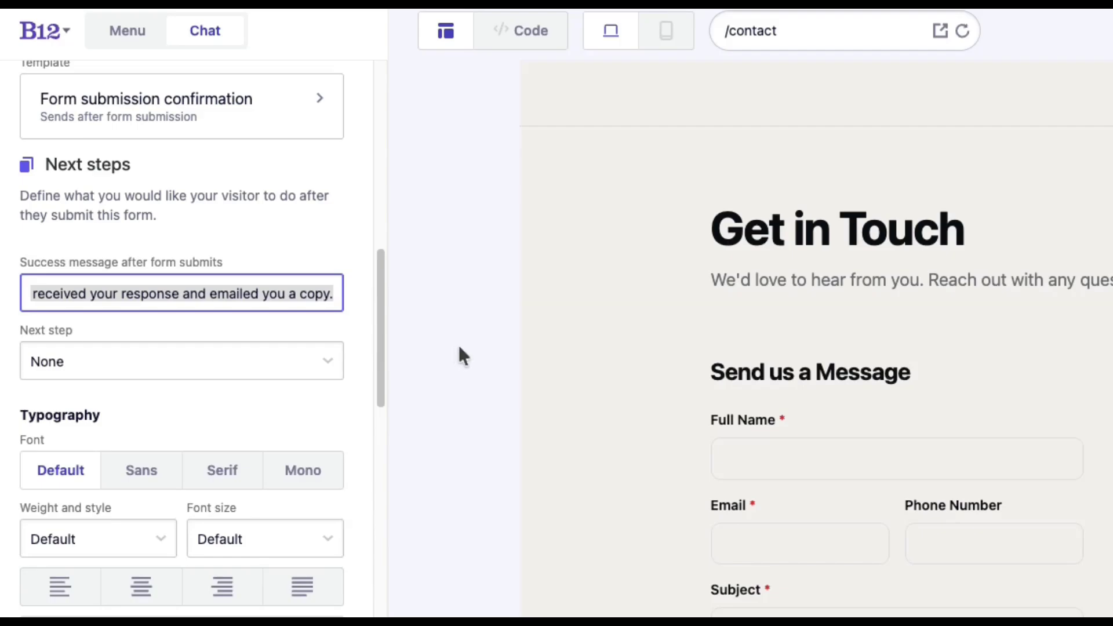
{"action": "type", "text": "Grazie! We'll reach out as soon as we can!"}
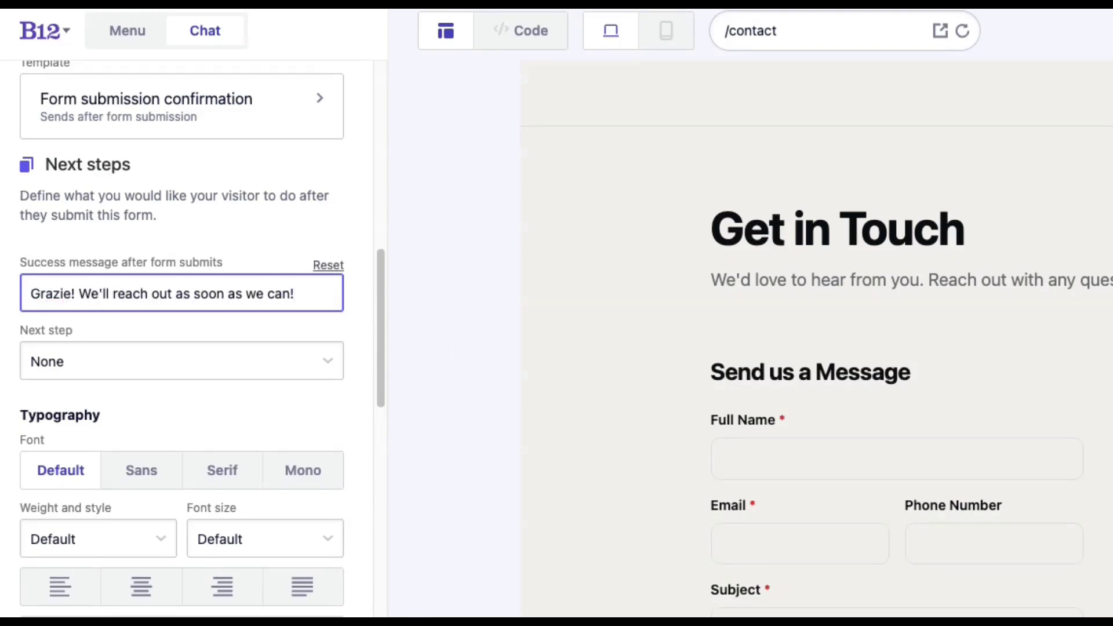
- Add a redirect to the external website URL haven.b12.io after form submission
{"action": "left_click", "coordinate": [312, 358]}
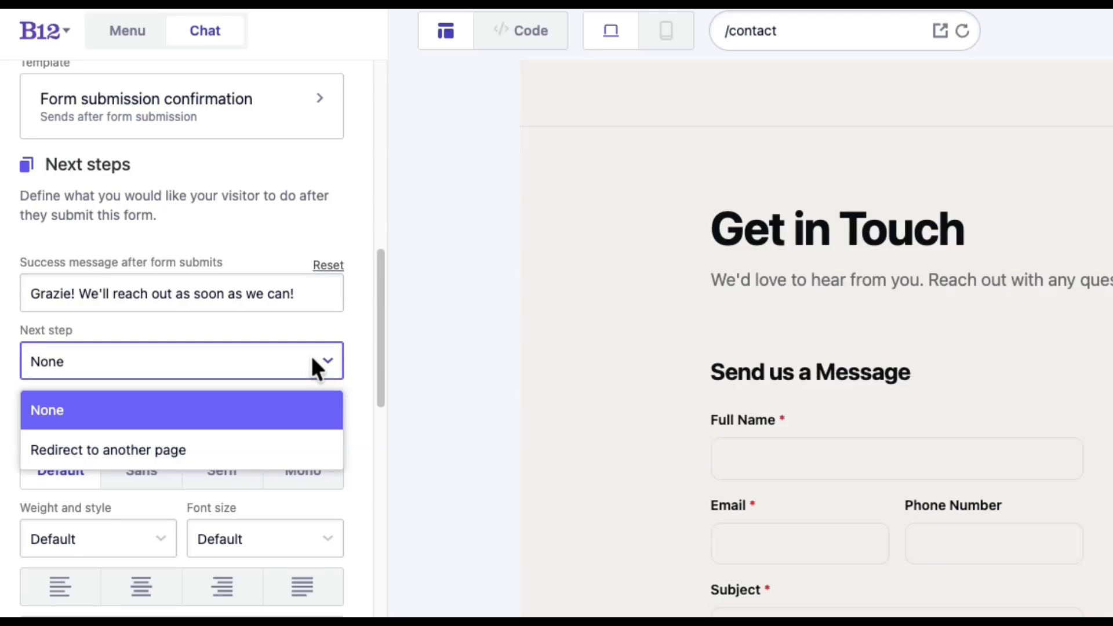
{"action": "left_click", "coordinate": [286, 450]}
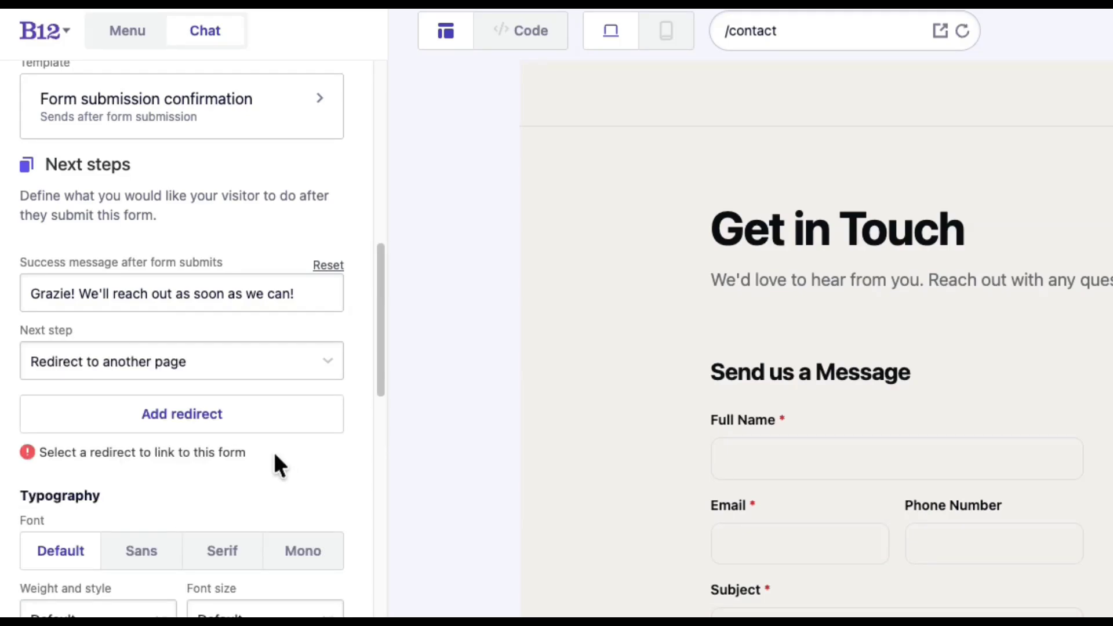
{"action": "left_click", "coordinate": [223, 415]}
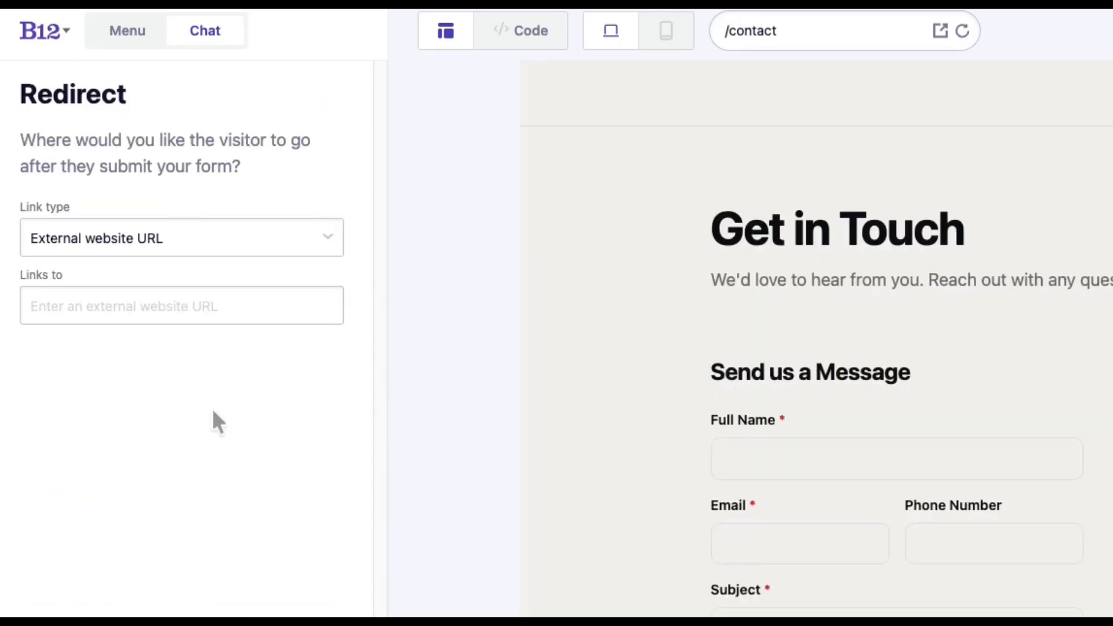
{"action": "type", "text": "haven.b12."}
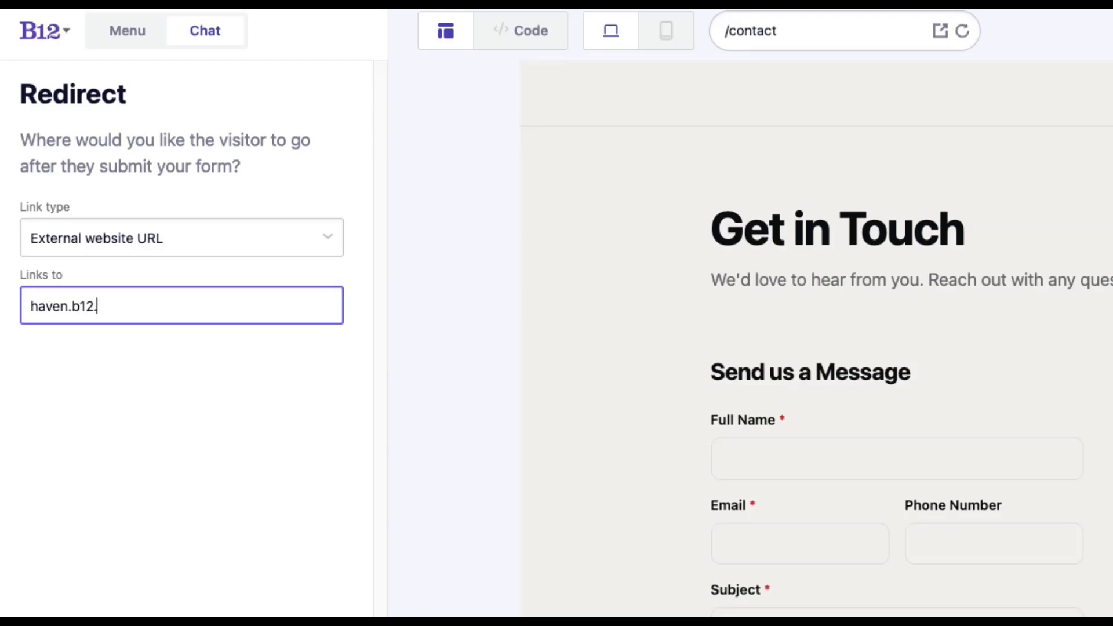
{"action": "type", "text": "io"}
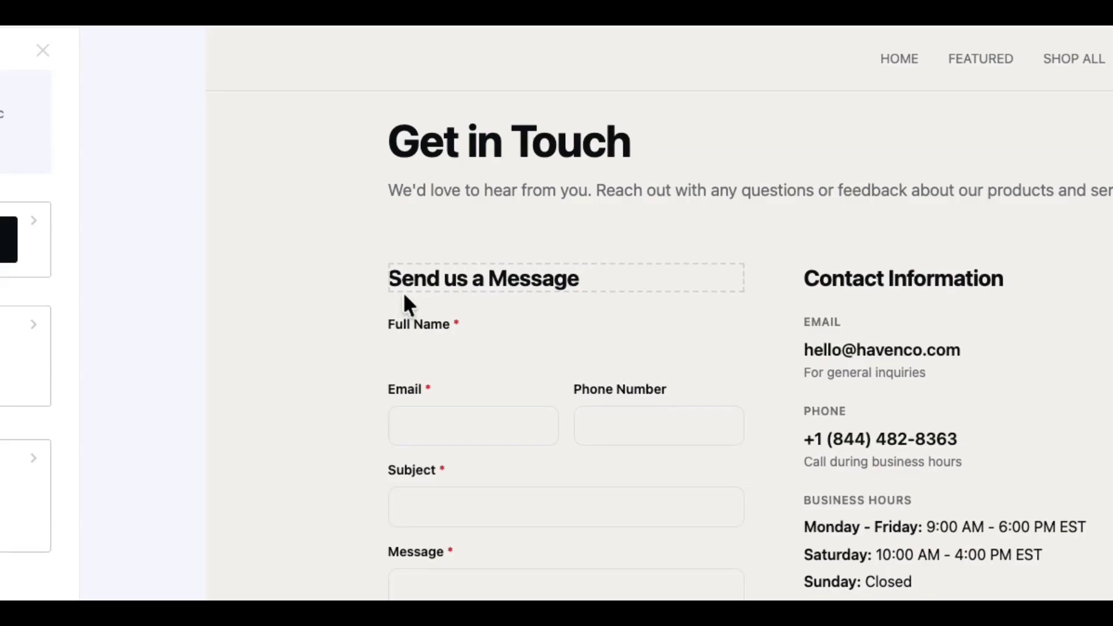
- Add '!' after 'Send us a Message' in the heading's code and save
{"action": "left_click", "coordinate": [402, 291]}
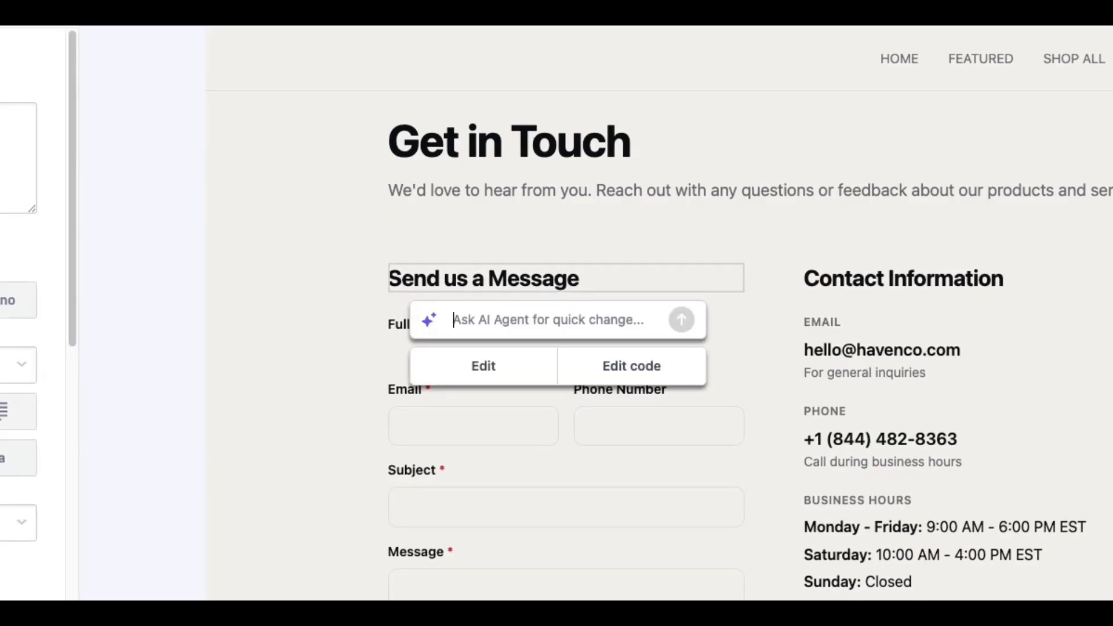
{"action": "left_click", "coordinate": [649, 363]}
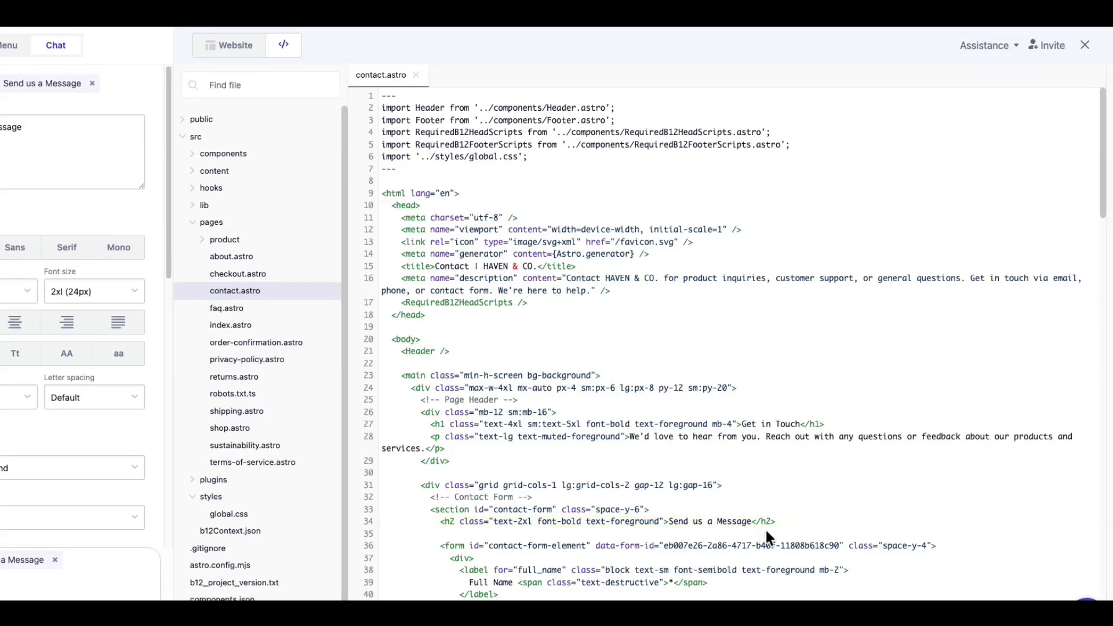
{"action": "type", "text": "!"}
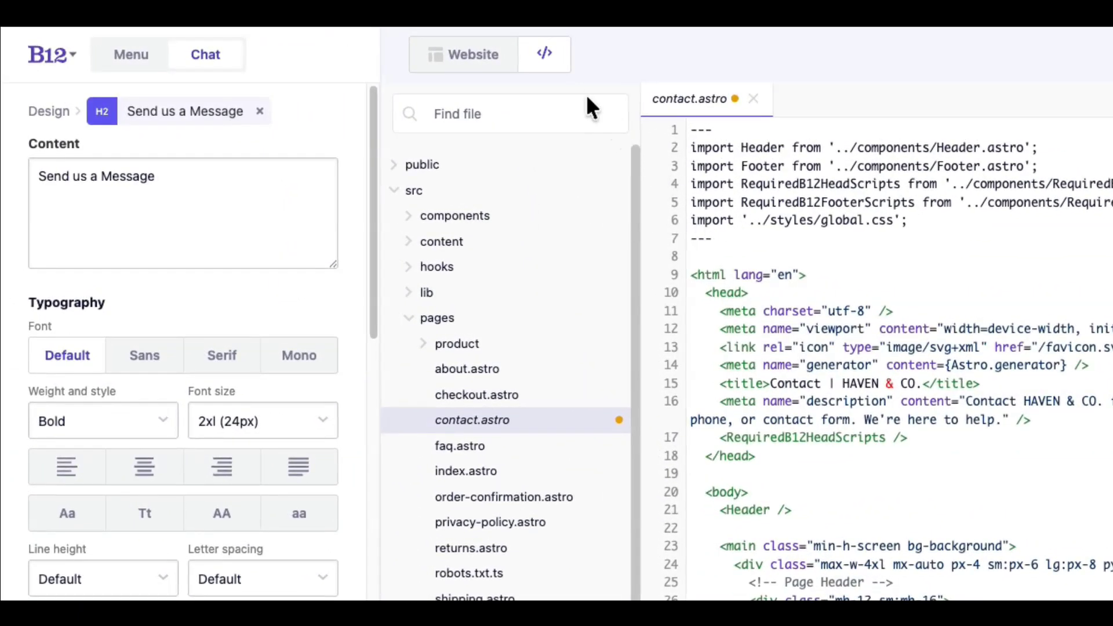
{"action": "left_click", "coordinate": [487, 57]}
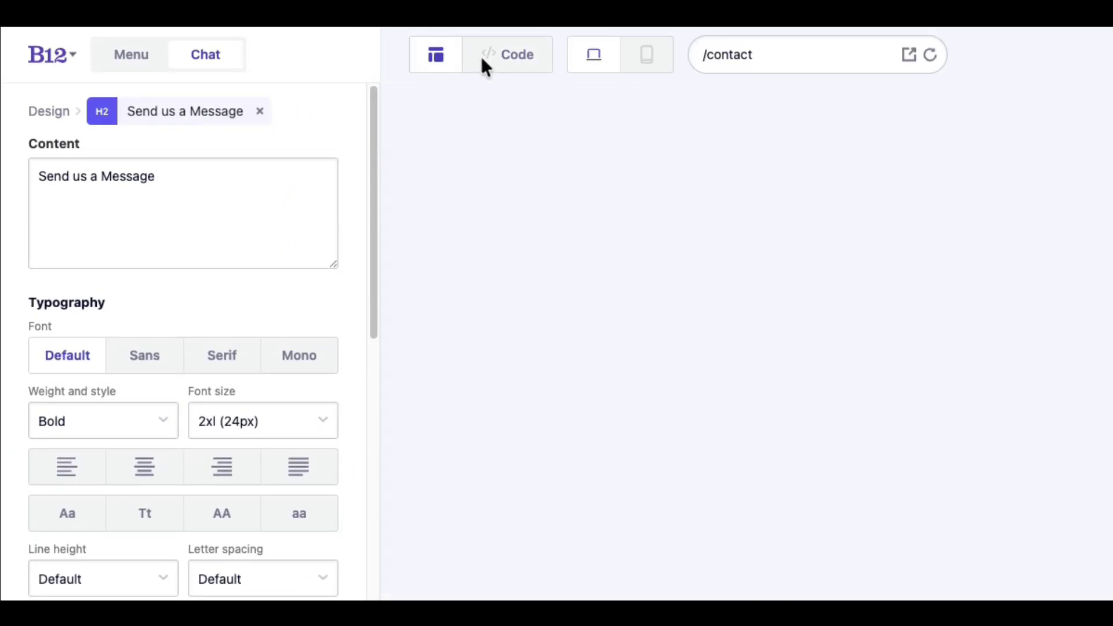
{"action": "left_click", "coordinate": [481, 57]}
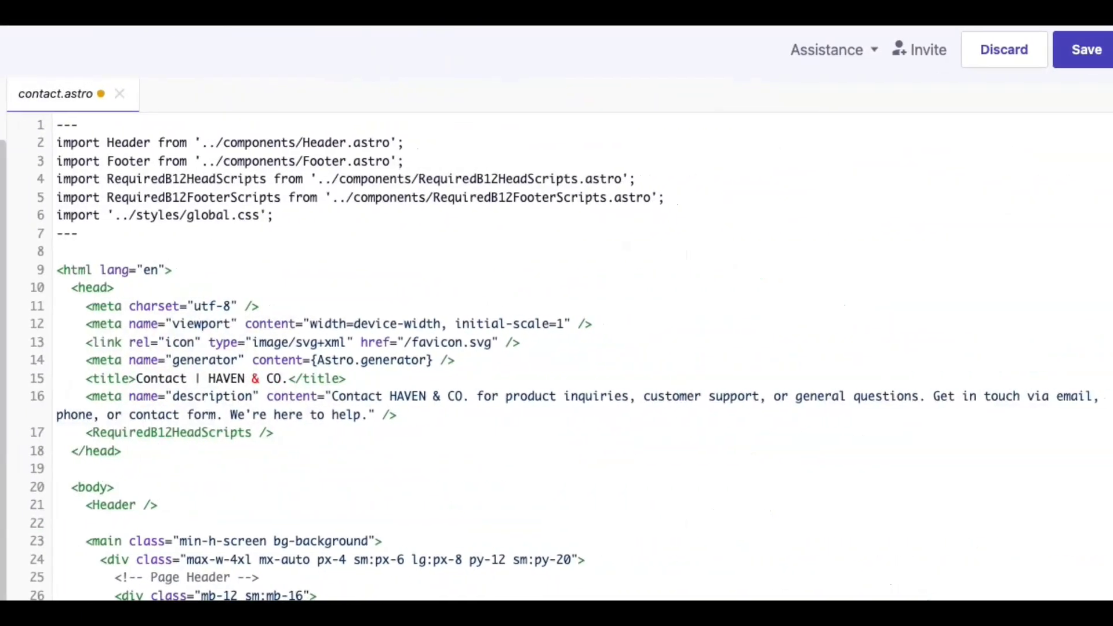
{"action": "left_click", "coordinate": [1024, 51]}
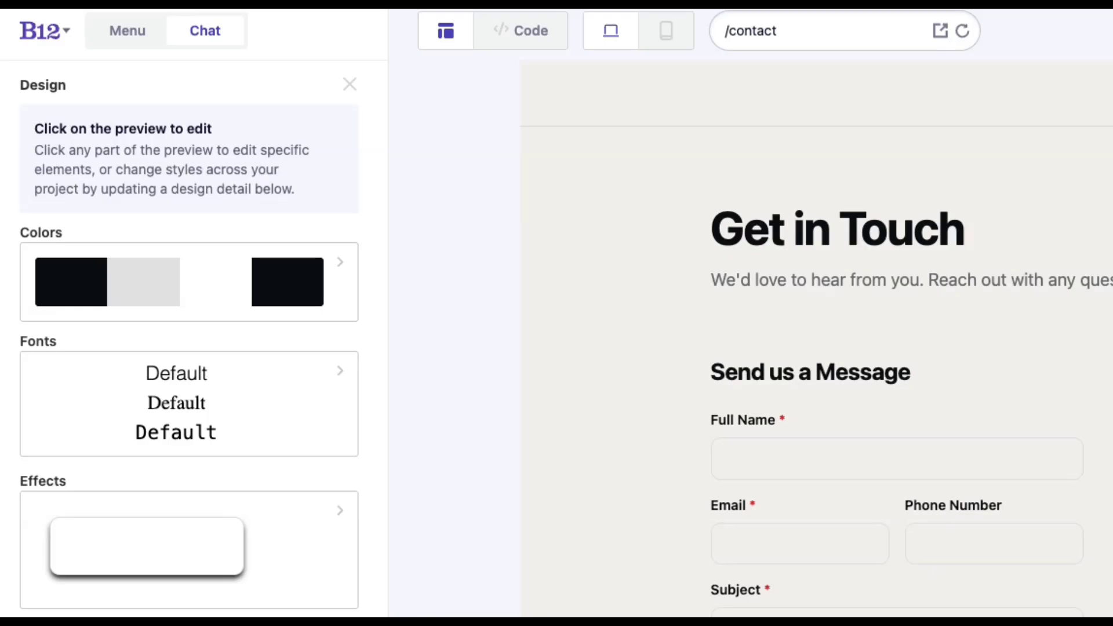
- Change the site Background colour in Colors to a custom light peach, FFF5EA
{"action": "left_click", "coordinate": [236, 313]}
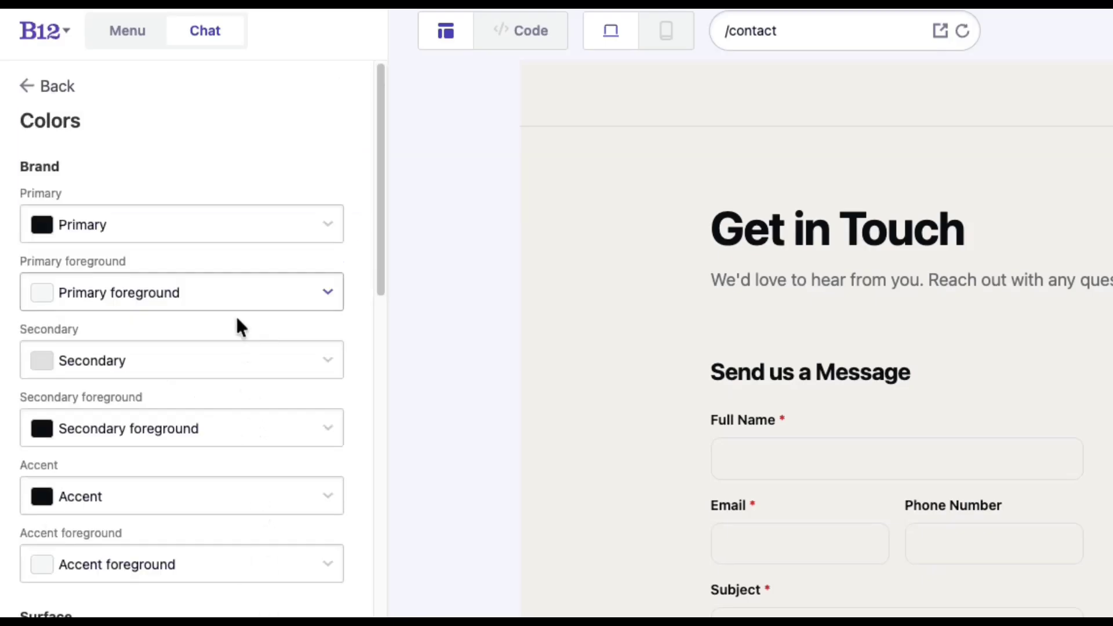
{"action": "scroll", "coordinate": [234, 298], "scroll_direction": "down", "scroll_amount": 2}
{"action": "scroll", "coordinate": [235, 297], "scroll_direction": "down", "scroll_amount": 15}
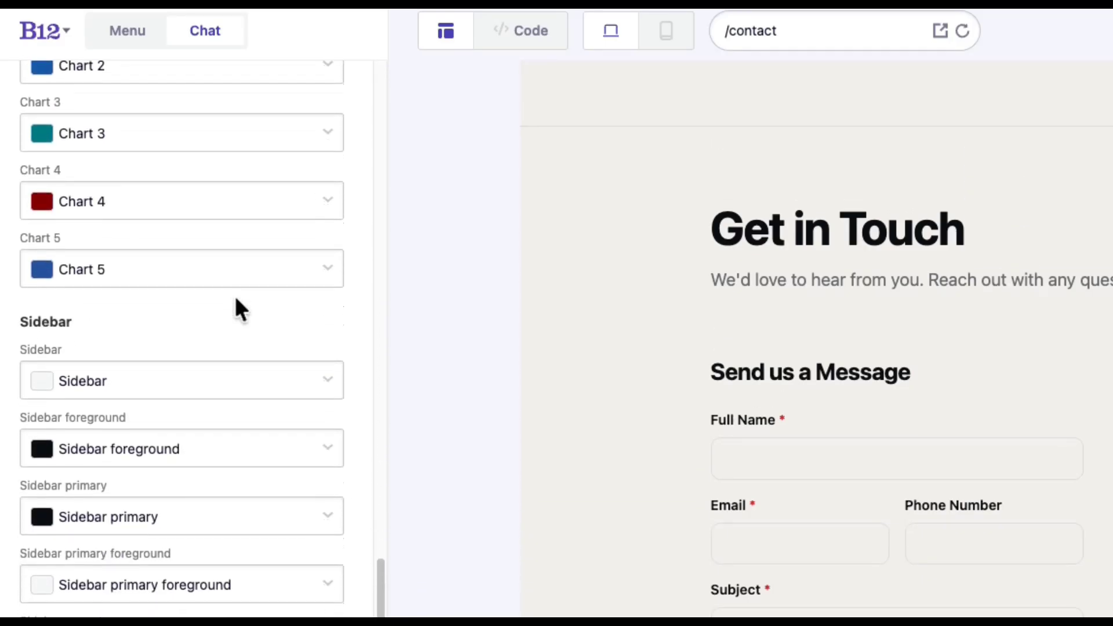
{"action": "scroll", "coordinate": [237, 302], "scroll_direction": "up", "scroll_amount": 15}
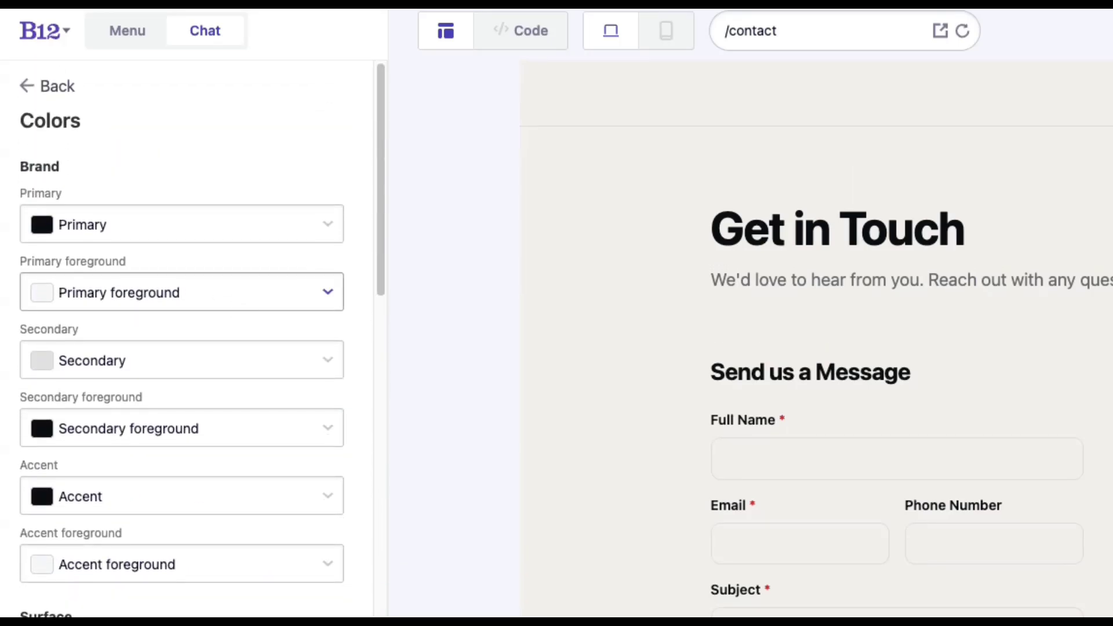
{"action": "scroll", "coordinate": [236, 522], "scroll_direction": "down", "scroll_amount": 5}
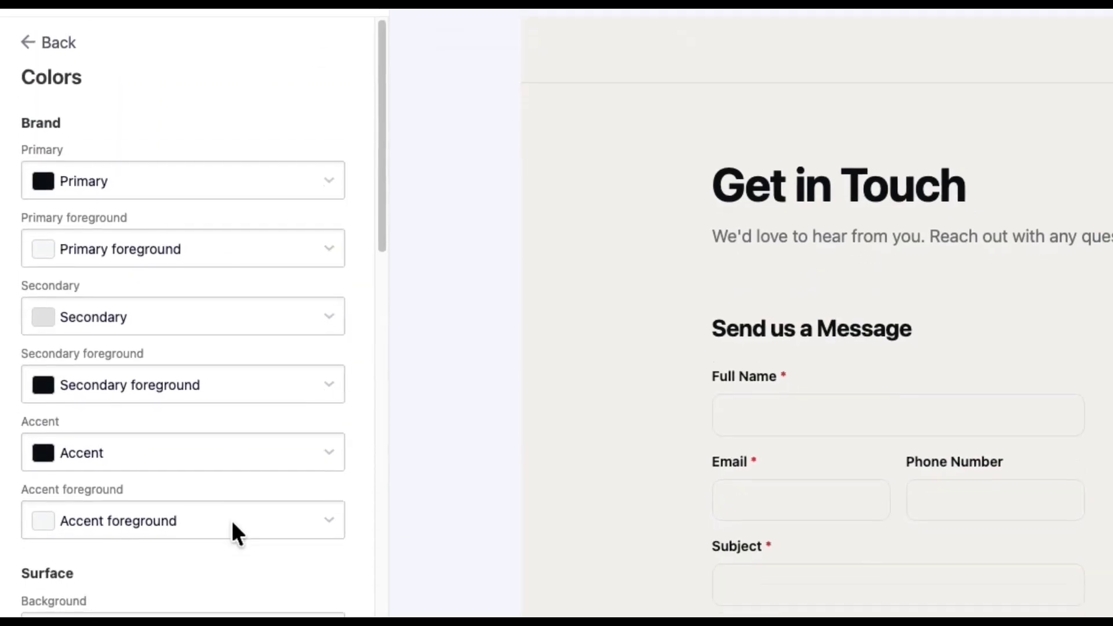
{"action": "left_click", "coordinate": [238, 527]}
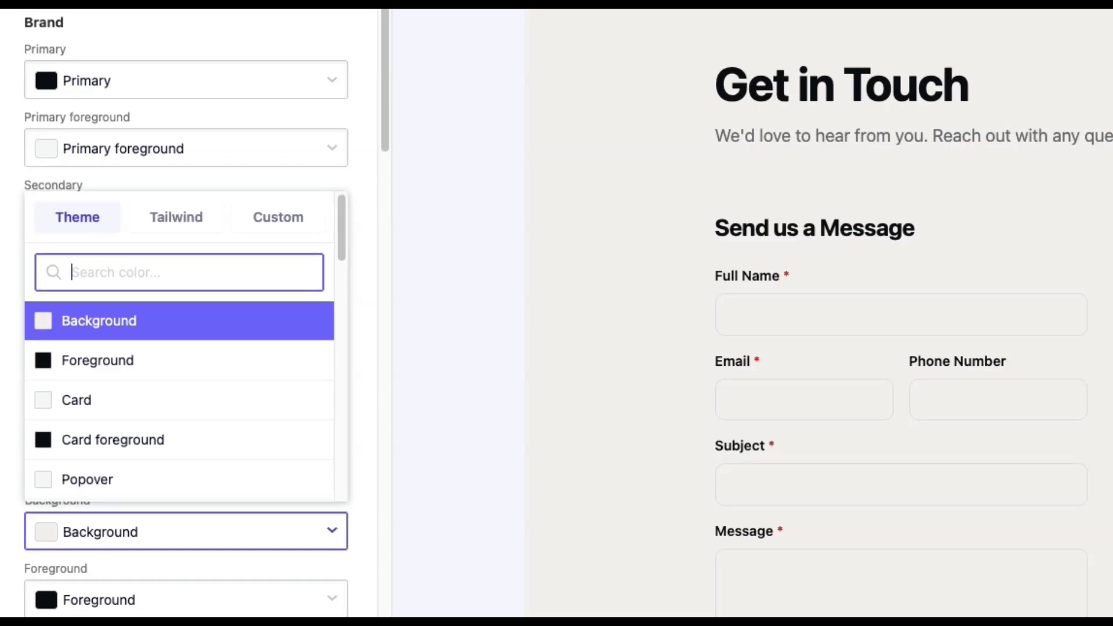
{"action": "left_click", "coordinate": [160, 214]}
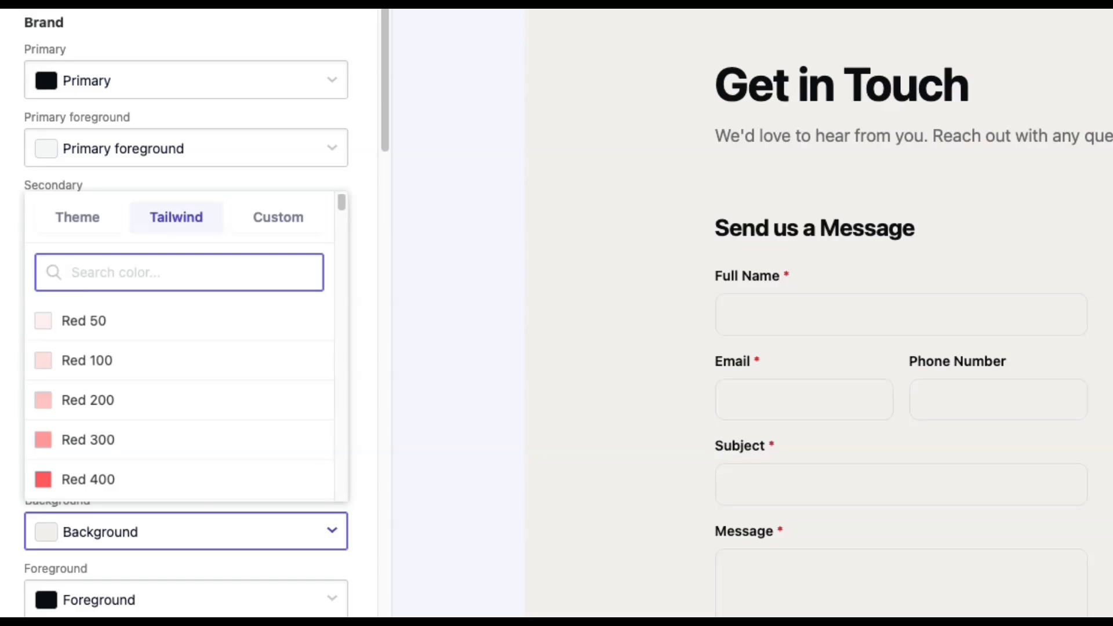
{"action": "left_click", "coordinate": [277, 216]}
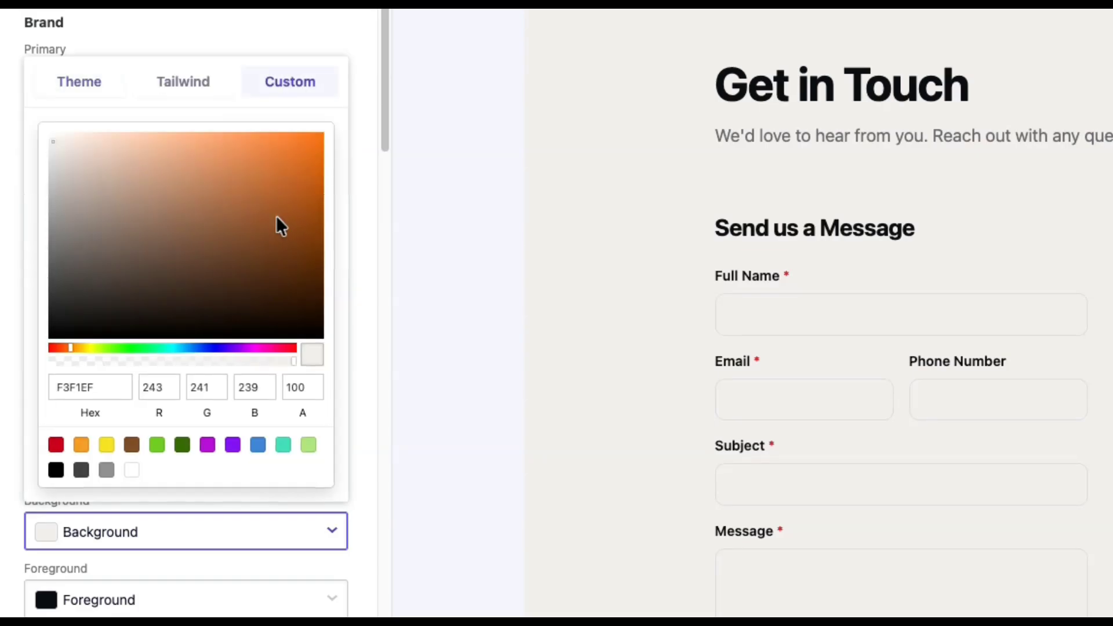
{"action": "mouse_move", "coordinate": [198, 187]}
{"action": "left_mouse_down"}
{"action": "mouse_move", "coordinate": [94, 149]}
{"action": "mouse_move", "coordinate": [73, 129]}
{"action": "left_mouse_up"}
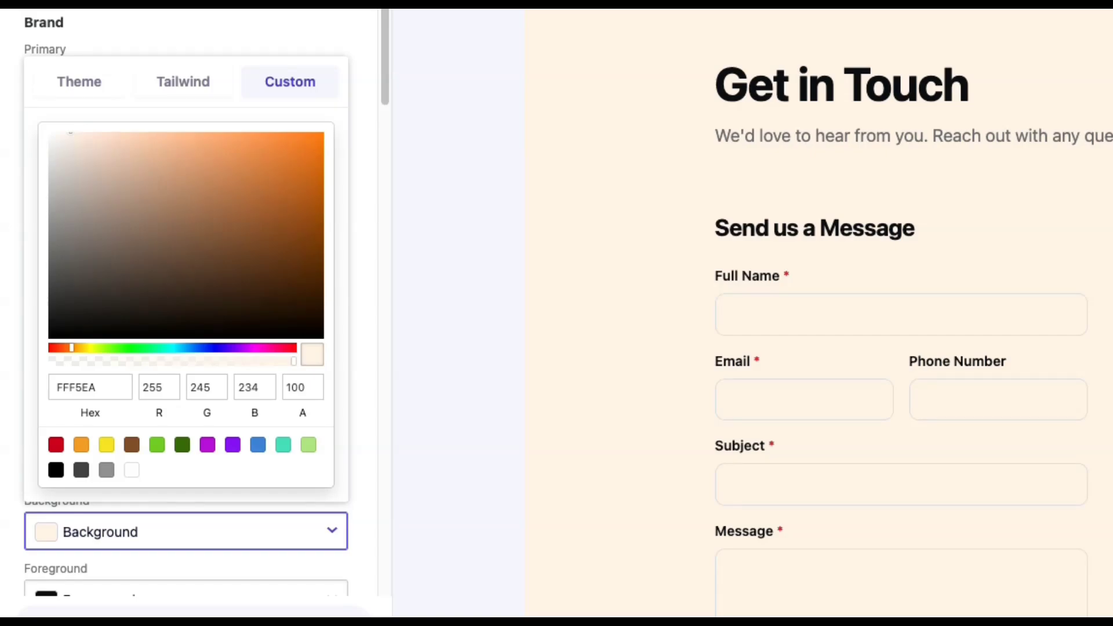
{"action": "left_click", "coordinate": [269, 531]}
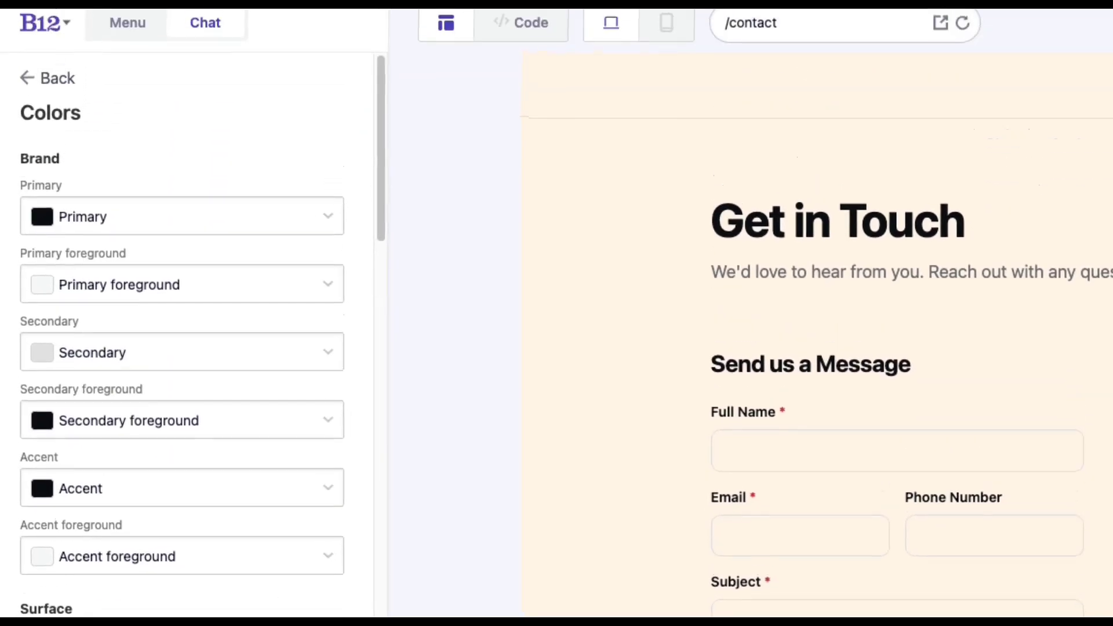
{"action": "left_click", "coordinate": [53, 88]}
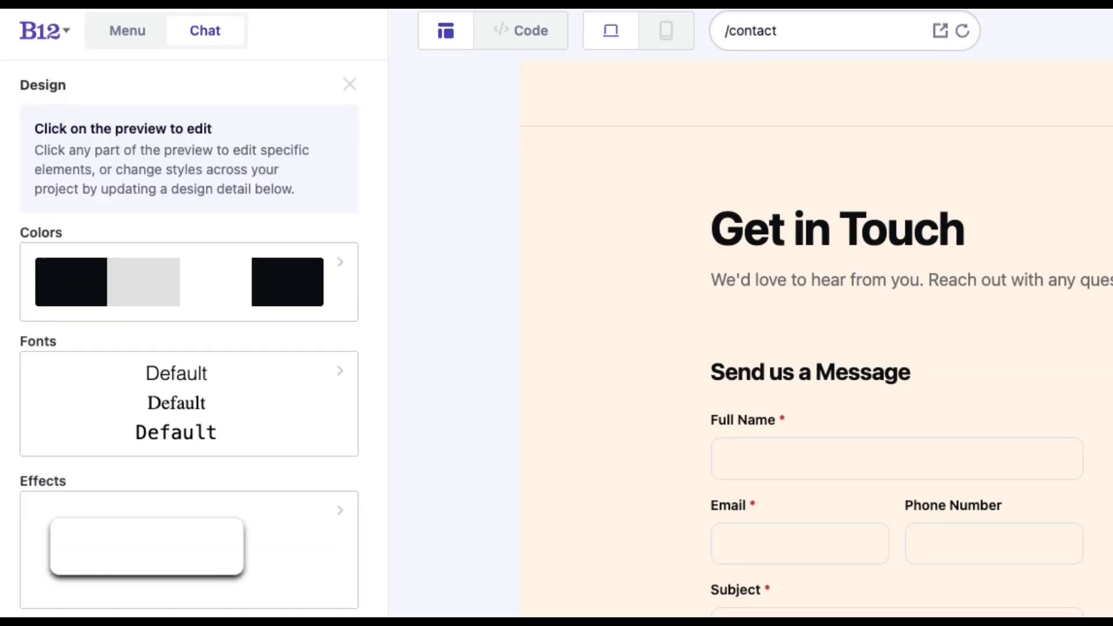
- Browse the Sans serif font choices without changing them, then bring up the Effects shadow settings
{"action": "left_click", "coordinate": [184, 403]}
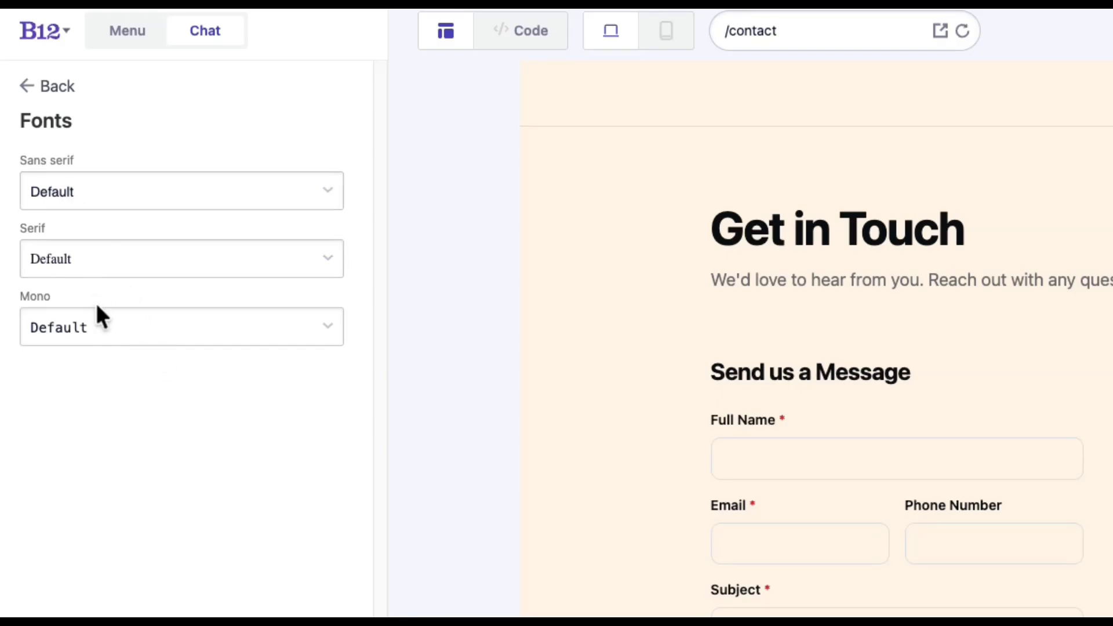
{"action": "left_click", "coordinate": [86, 187]}
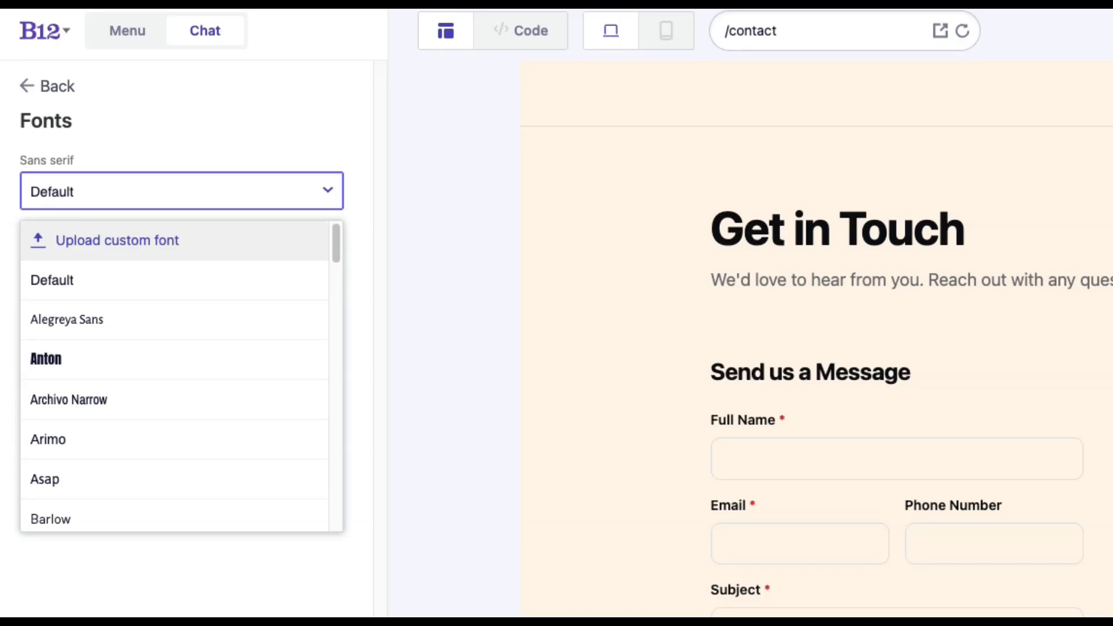
{"action": "left_click", "coordinate": [58, 90]}
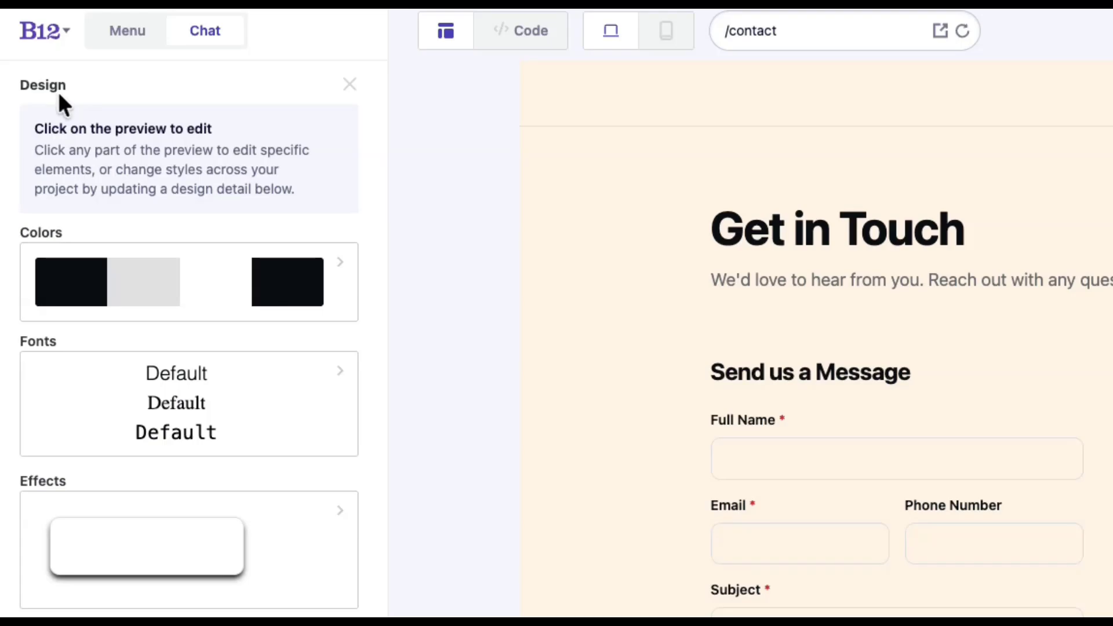
{"action": "left_click", "coordinate": [333, 528]}
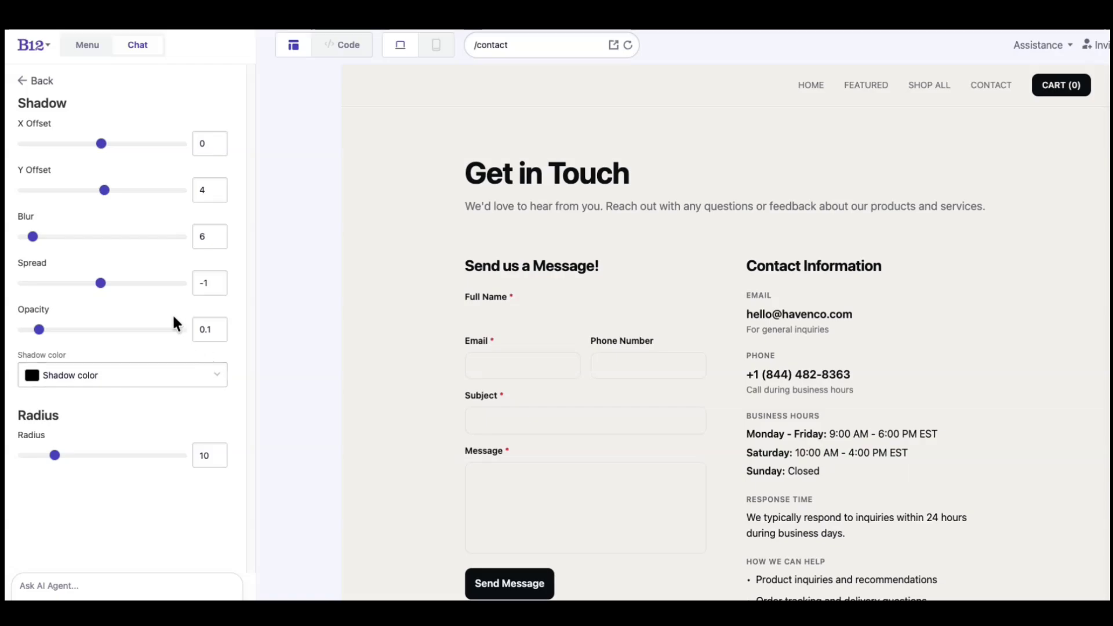
- Adjust the shadow to X -61, Y -9, blur 14, spread -9, opacity 0.2, grey, radius 20, and save
{"action": "left_click_drag", "start_coordinate": [102, 146], "coordinate": [55, 154]}
{"action": "mouse_move", "coordinate": [106, 192]}
{"action": "left_mouse_down"}
{"action": "mouse_move", "coordinate": [74, 191]}
{"action": "mouse_move", "coordinate": [122, 194]}
{"action": "mouse_move", "coordinate": [95, 193]}
{"action": "left_mouse_up"}
{"action": "mouse_move", "coordinate": [30, 238]}
{"action": "left_mouse_down"}
{"action": "mouse_move", "coordinate": [65, 238]}
{"action": "mouse_move", "coordinate": [47, 239]}
{"action": "left_mouse_up"}
{"action": "left_click_drag", "start_coordinate": [100, 283], "coordinate": [95, 282]}
{"action": "left_click_drag", "start_coordinate": [47, 328], "coordinate": [55, 329]}
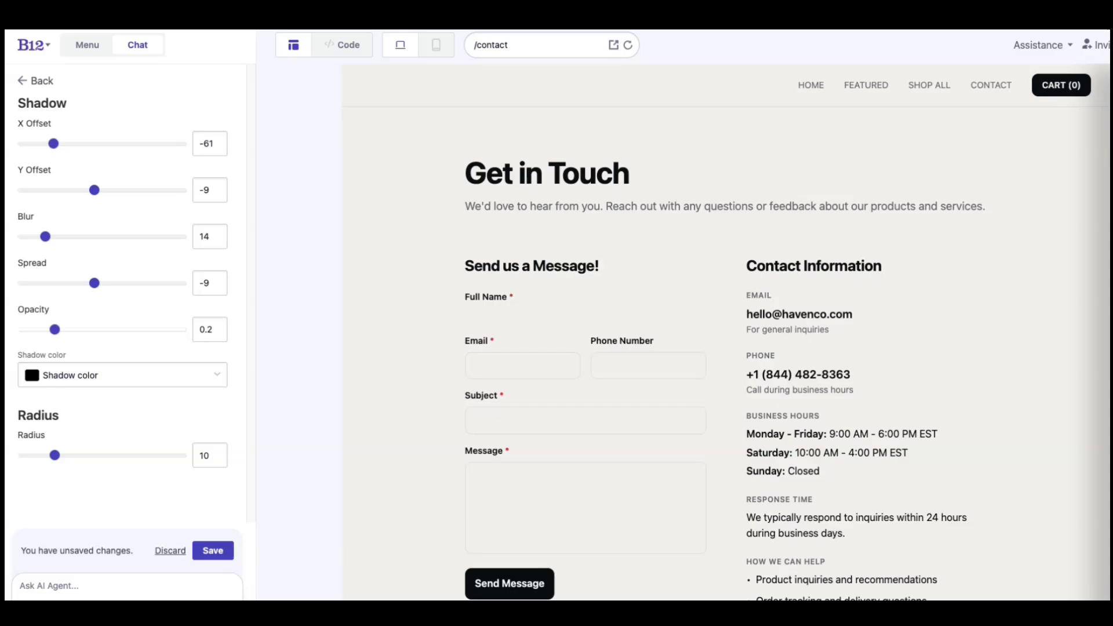
{"action": "left_click", "coordinate": [111, 374]}
{"action": "left_click", "coordinate": [112, 376]}
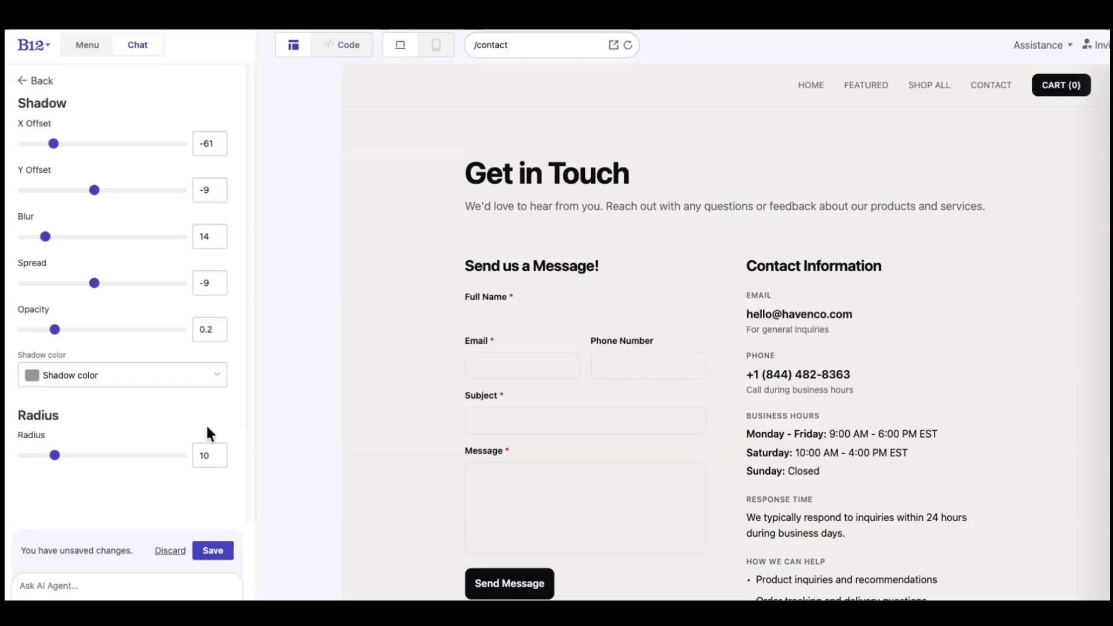
{"action": "left_click_drag", "start_coordinate": [56, 456], "coordinate": [84, 456]}
{"action": "left_click", "coordinate": [214, 546]}
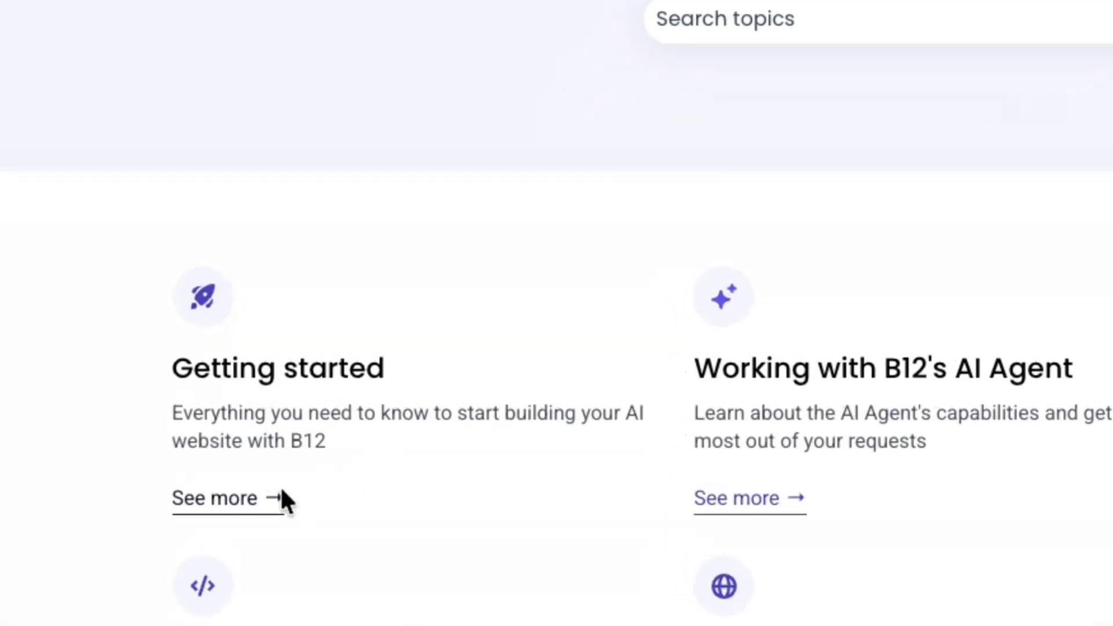
- After skimming the help articles, submit the prompt 'Build a website for small business owners needing family law help, focused on consultation requests'
{"action": "left_click", "coordinate": [280, 487]}
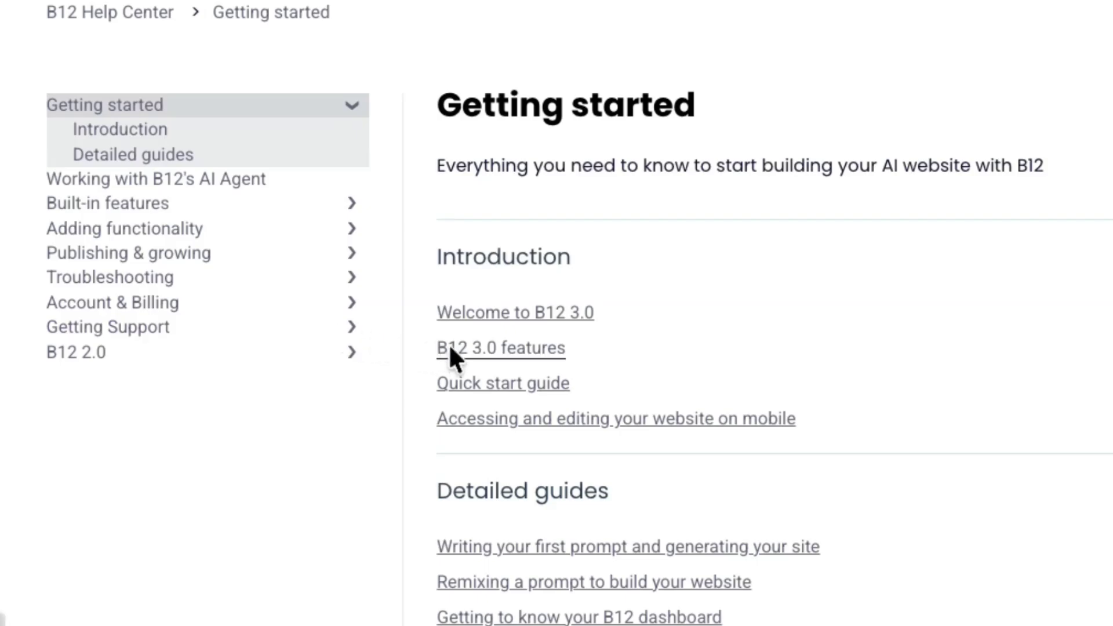
{"action": "left_click", "coordinate": [483, 349]}
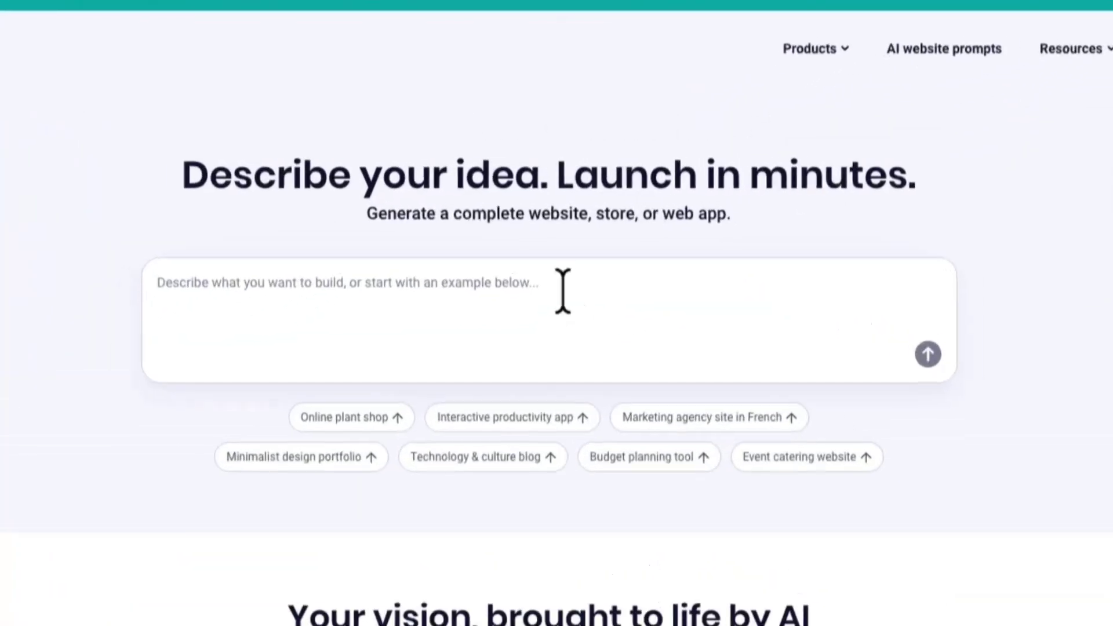
{"action": "type", "text": "Bui"}
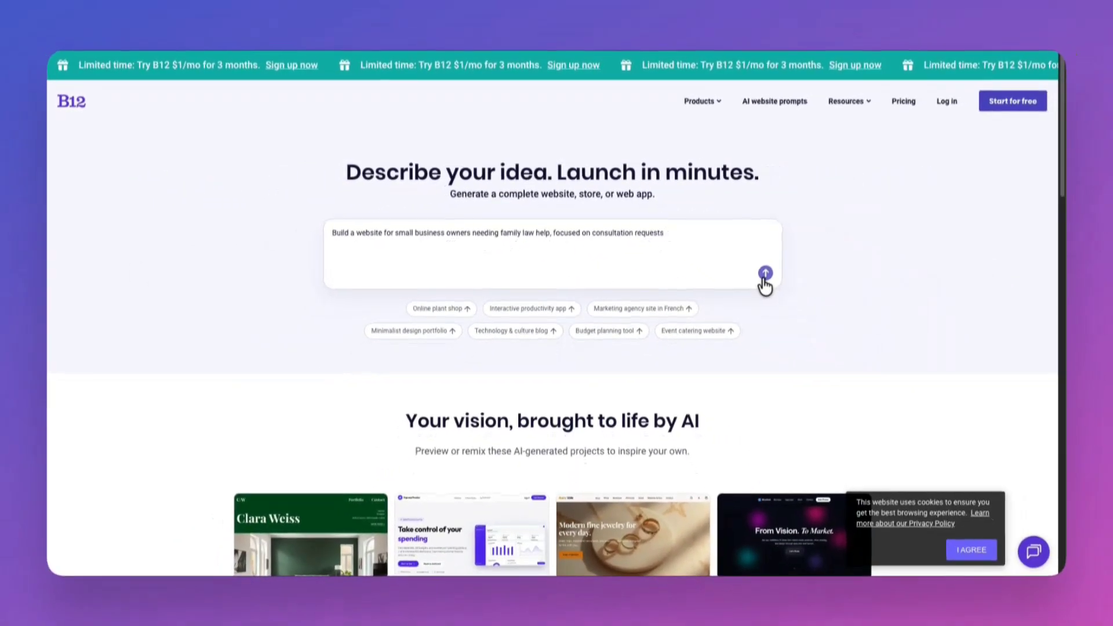
{"action": "left_click", "coordinate": [974, 377]}
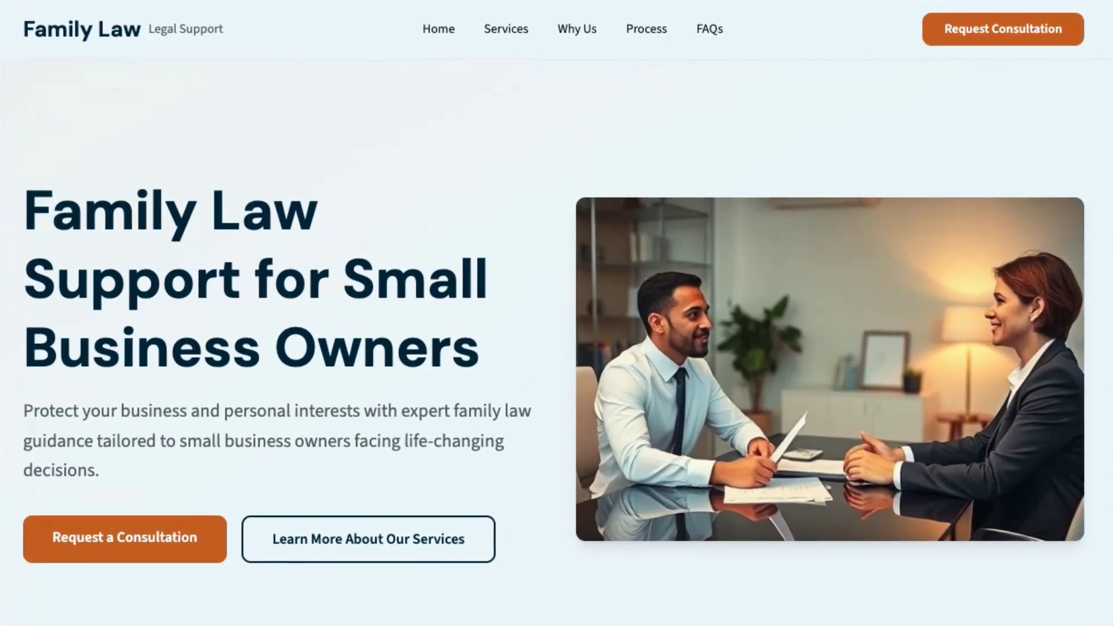